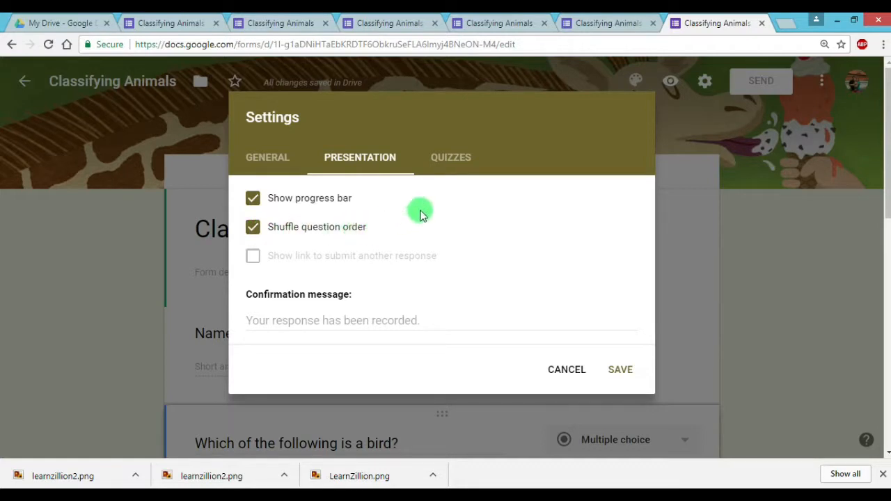
Go through the quiz settings, including the grade release options, and save the form settings
left_click(472, 173)
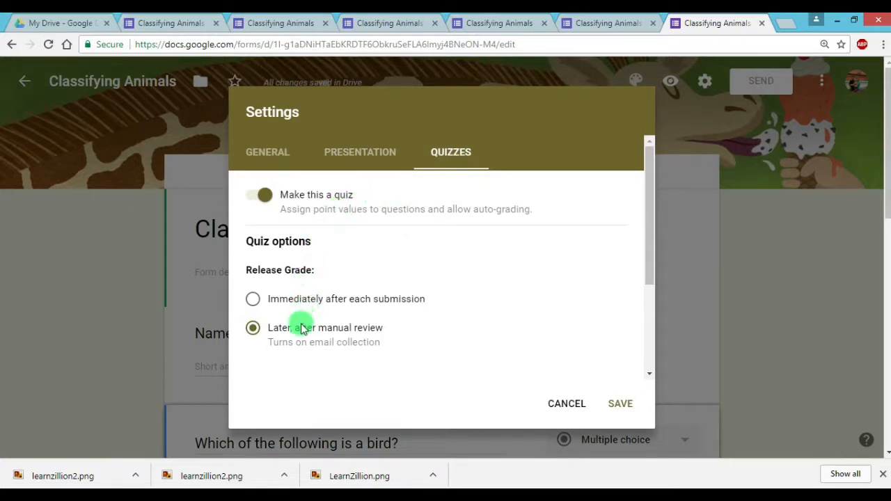
left_click(392, 350)
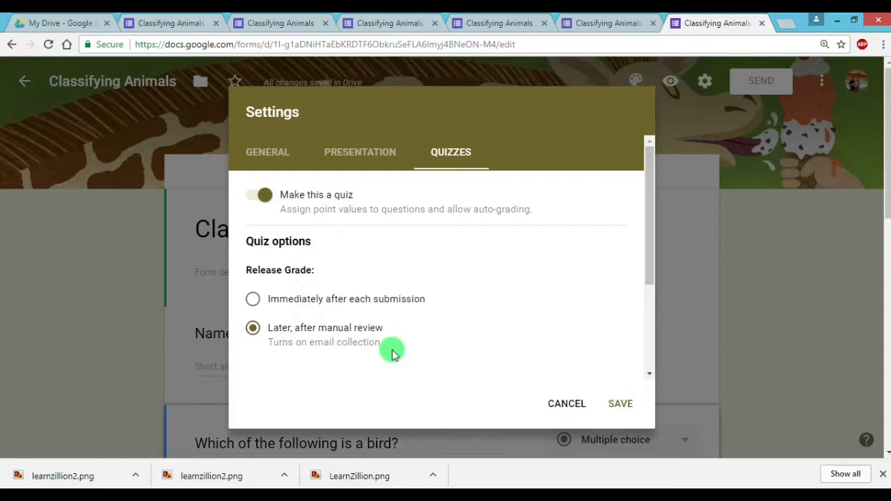
left_click(620, 404)
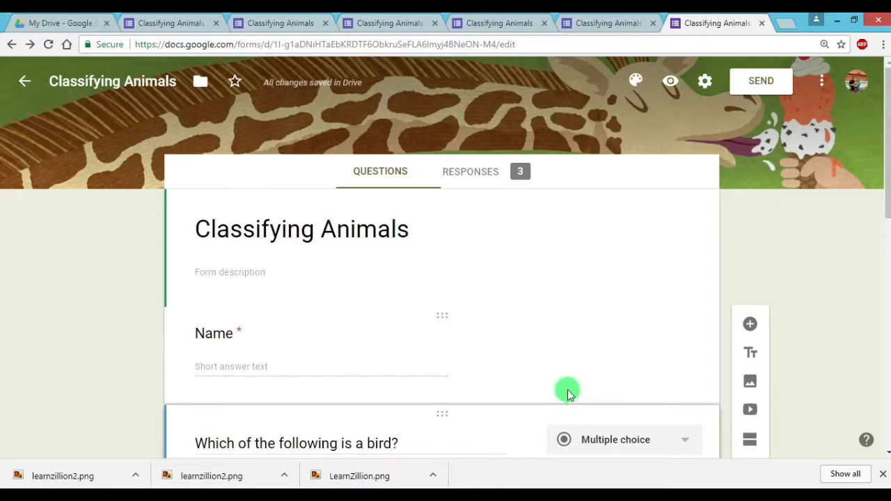
Turn on shuffled option order for the question "Which of the following is a bird?"
left_click_drag(888, 175, 888, 277)
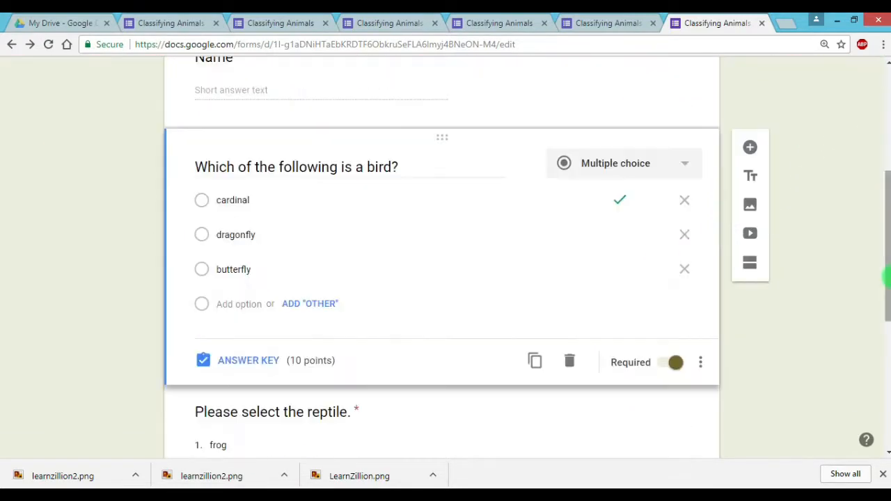
left_click(704, 369)
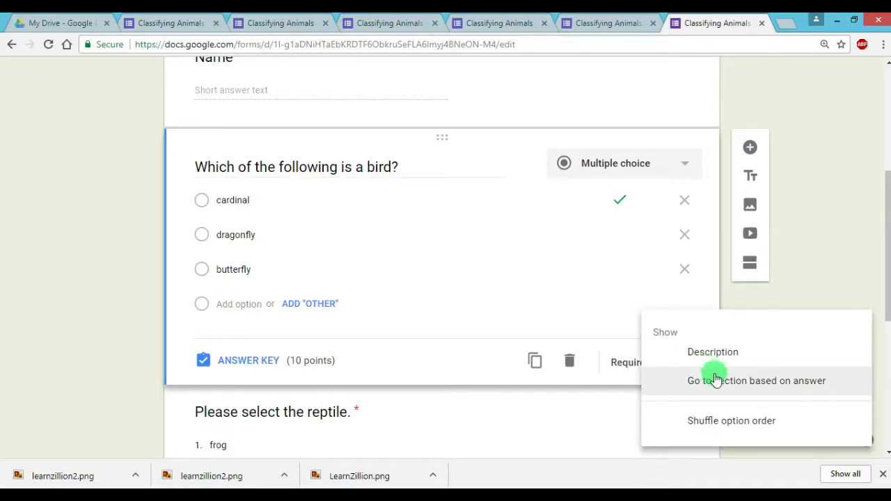
left_click(735, 420)
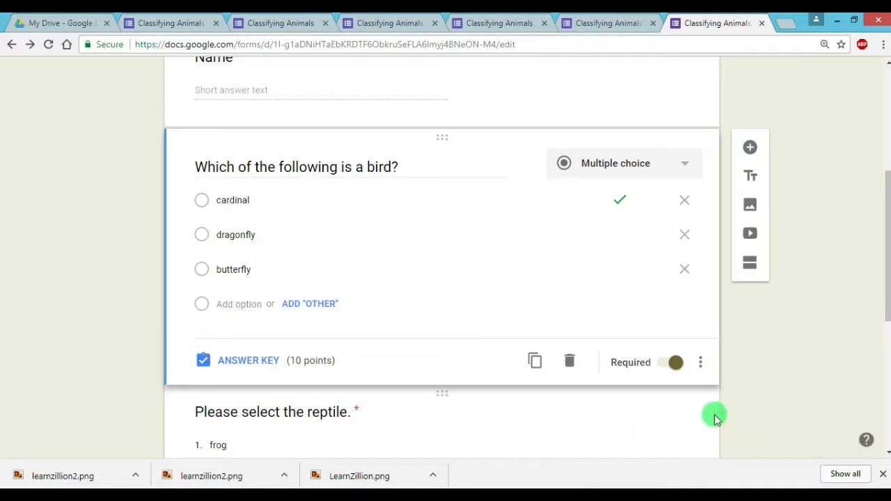
Turn on shuffled option order for the "Please select the reptile." dropdown question
left_click_drag(886, 273, 886, 398)
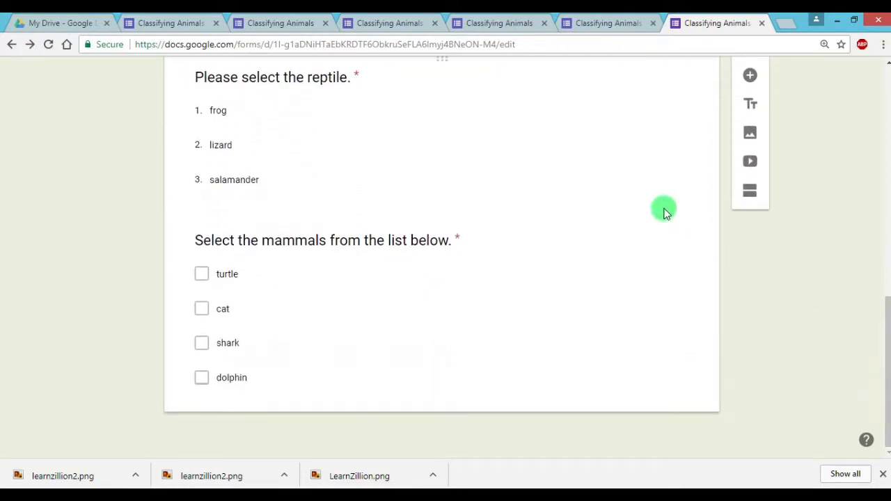
left_click(631, 182)
left_click(674, 196)
left_click(700, 193)
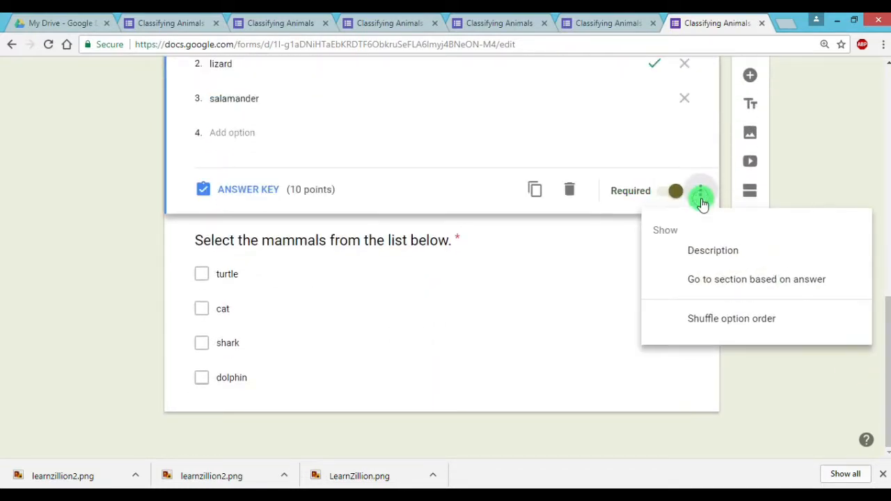
left_click(739, 318)
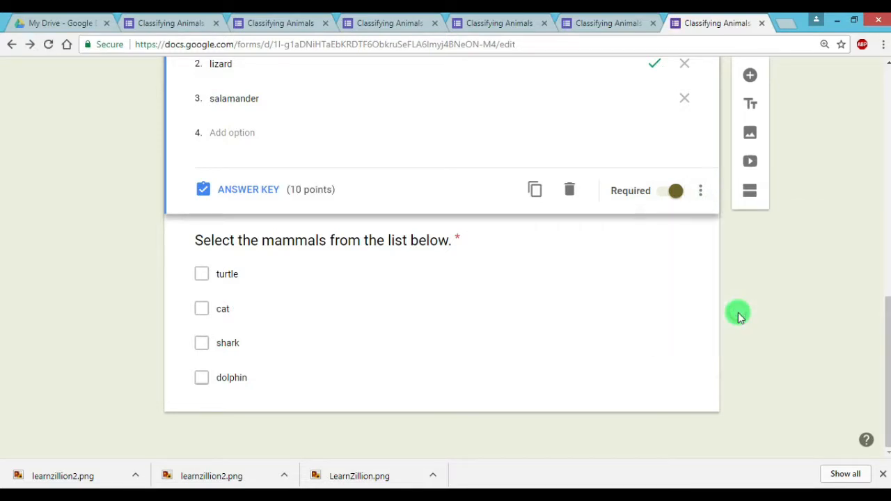
Turn on shuffled option order for the "Select the mammals from the list below." checkbox question
left_click(654, 324)
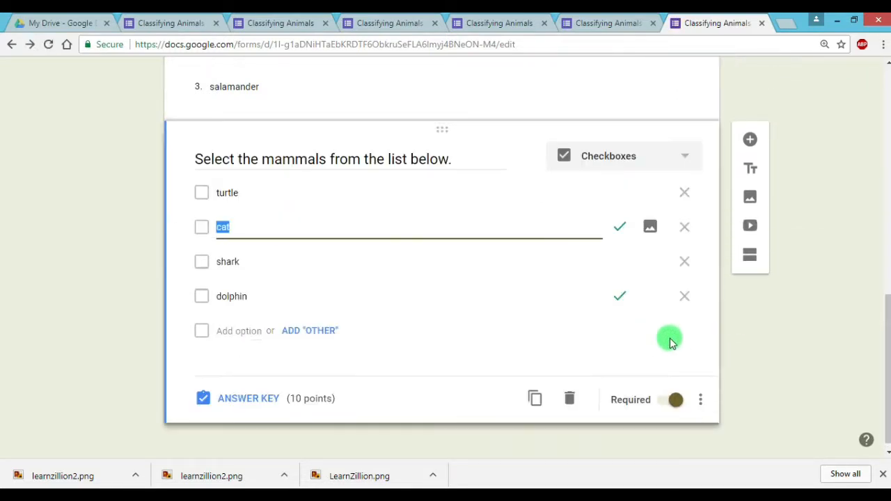
left_click(700, 400)
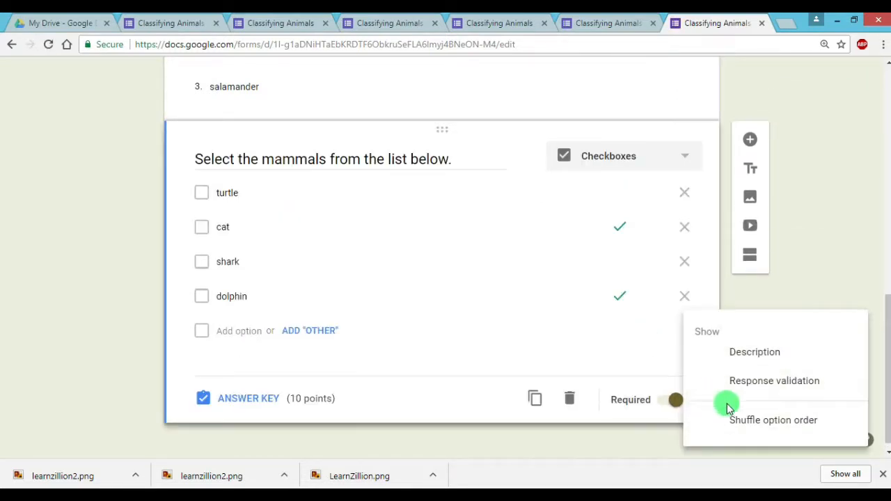
left_click(769, 421)
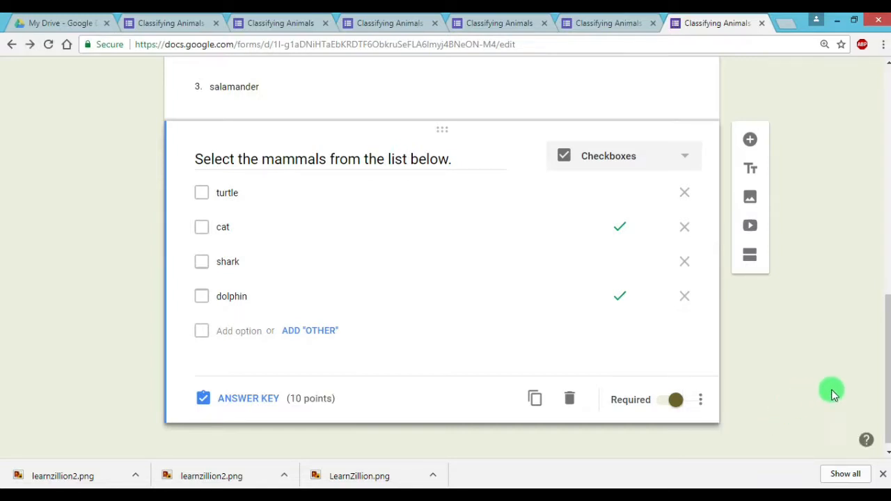
Insert a new section directly after the Name question
left_click_drag(888, 387, 888, 376)
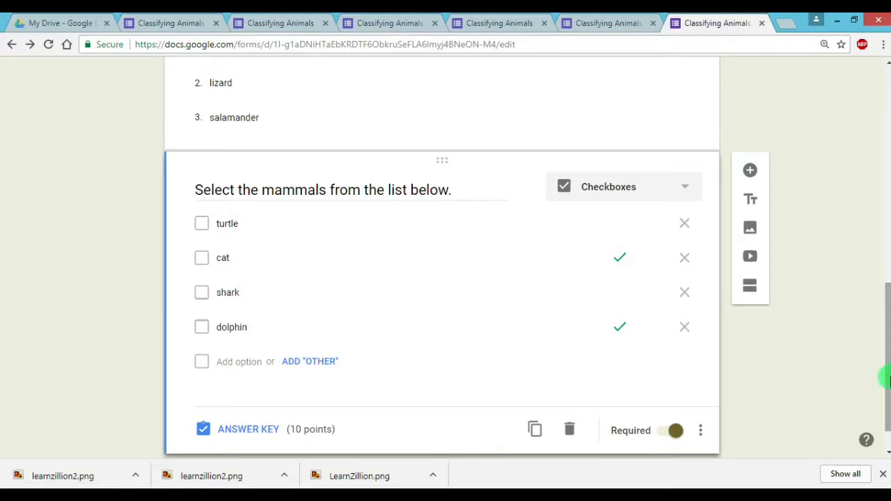
left_click_drag(888, 379, 888, 140)
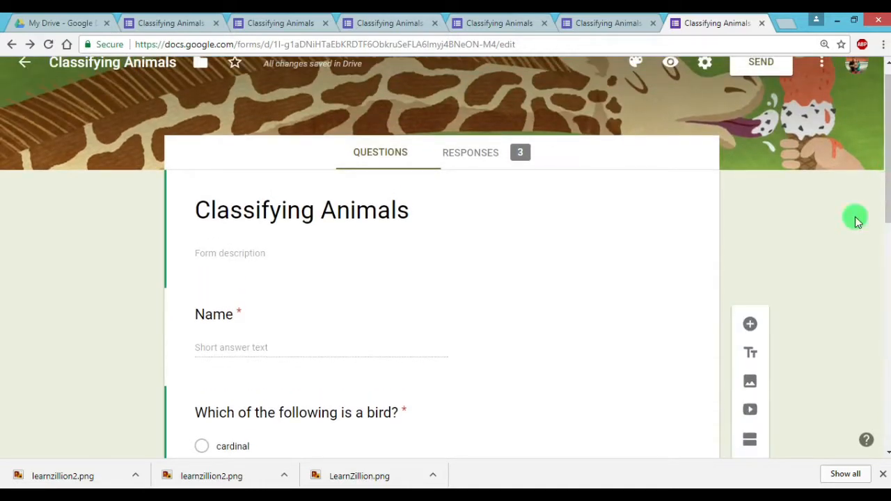
left_click(495, 323)
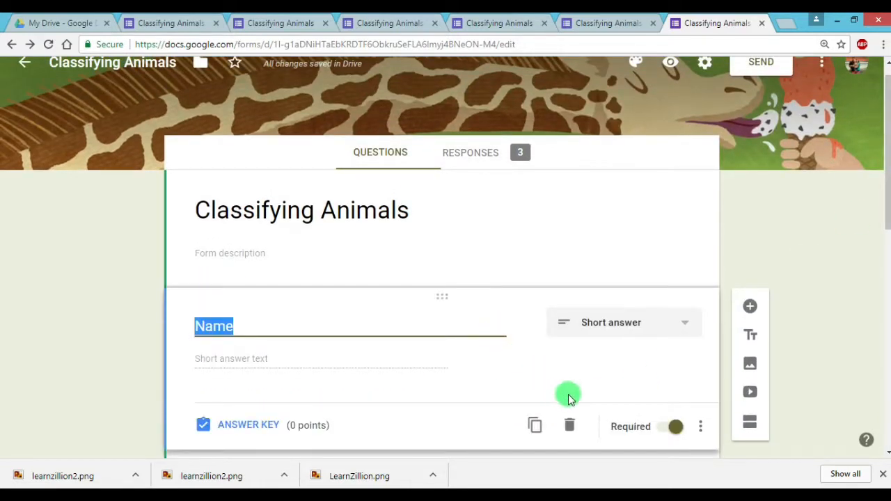
left_click(760, 427)
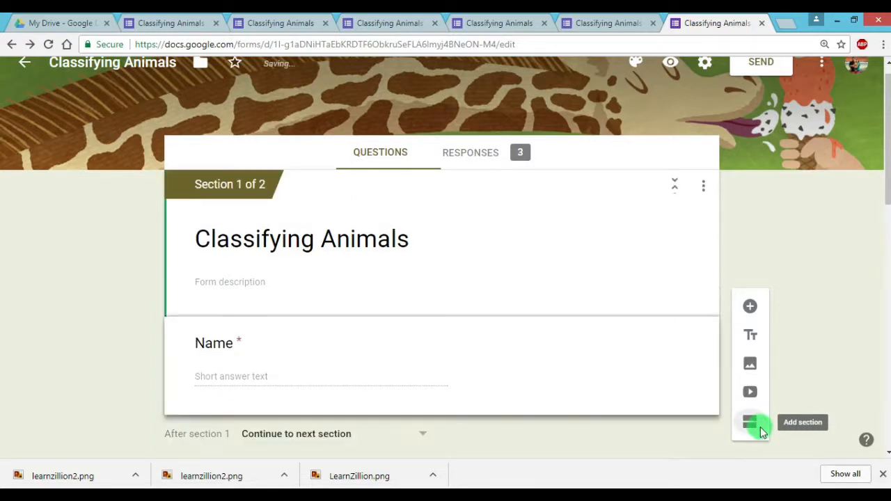
Insert a new section directly after the question "Which of the following is a bird?"
left_click_drag(885, 189, 887, 348)
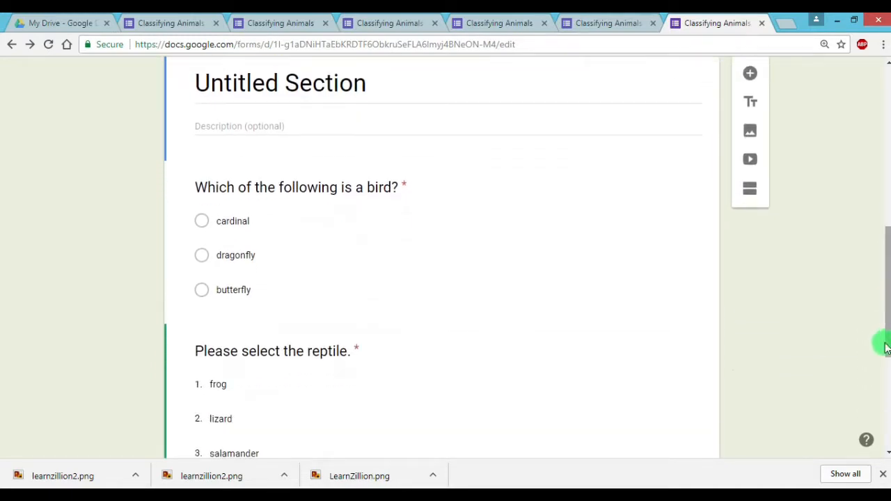
left_click(638, 304)
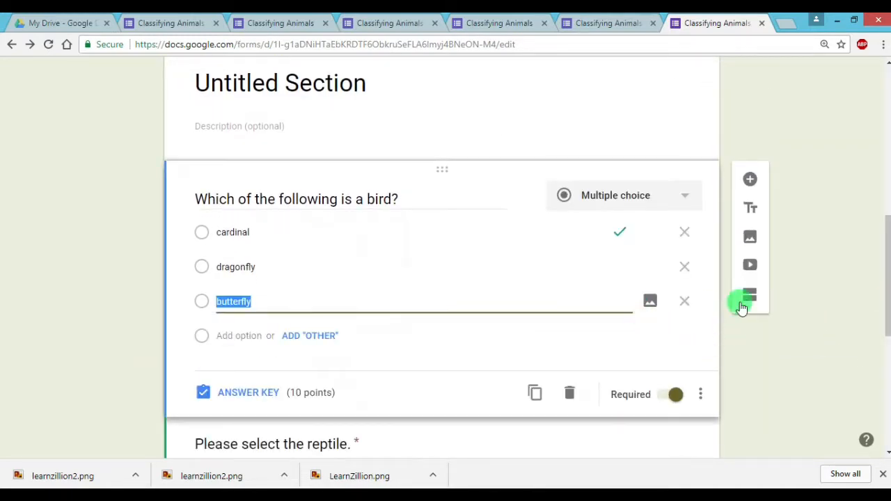
left_click(750, 294)
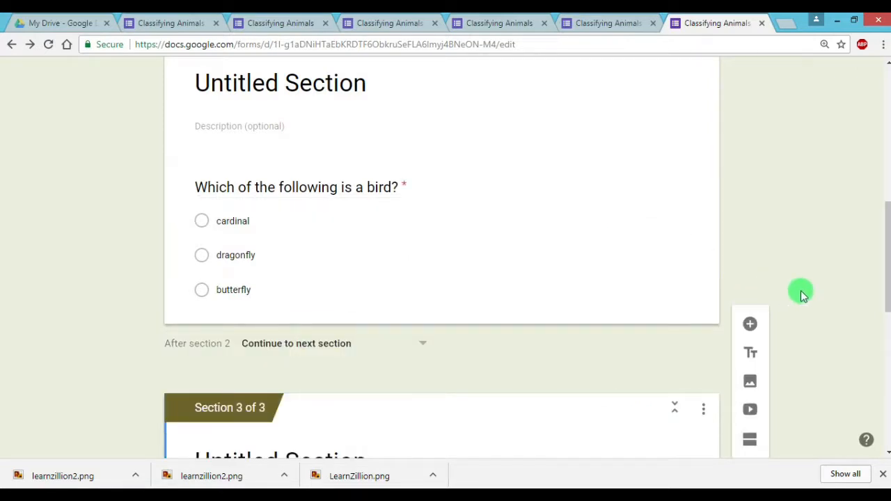
Insert a new section between the reptile question and the mammals question
left_click_drag(887, 269, 885, 368)
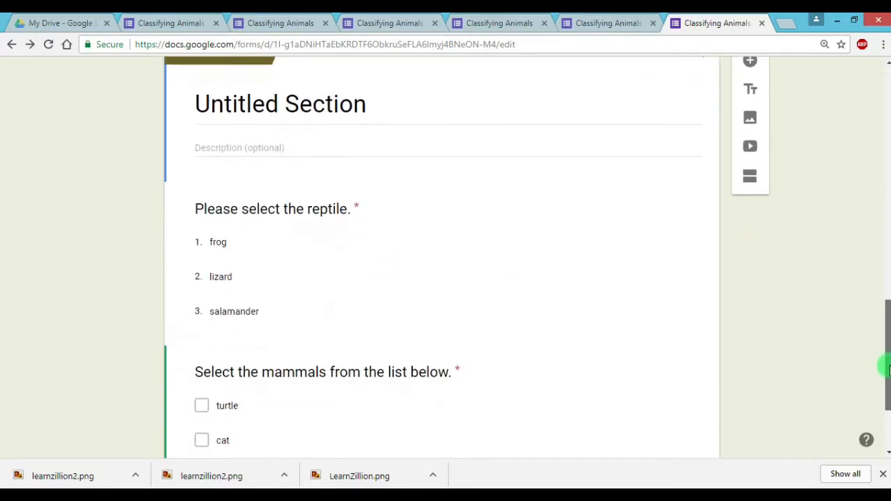
left_click(628, 311)
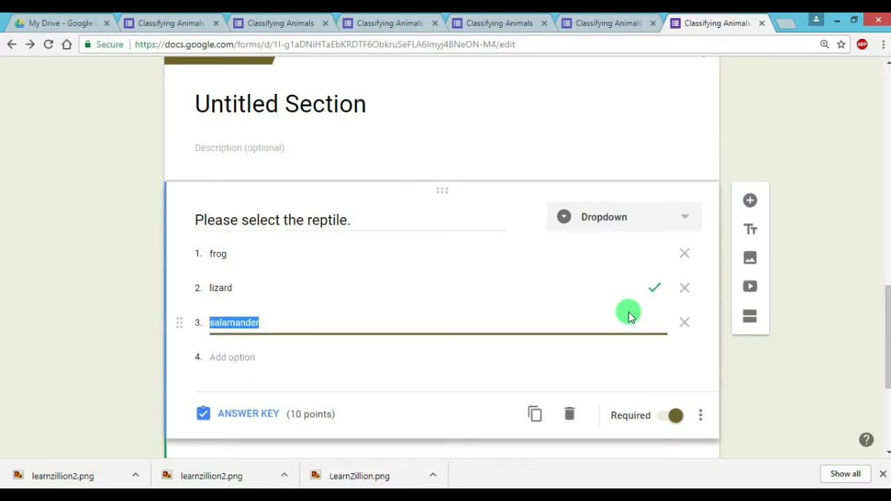
left_click(756, 322)
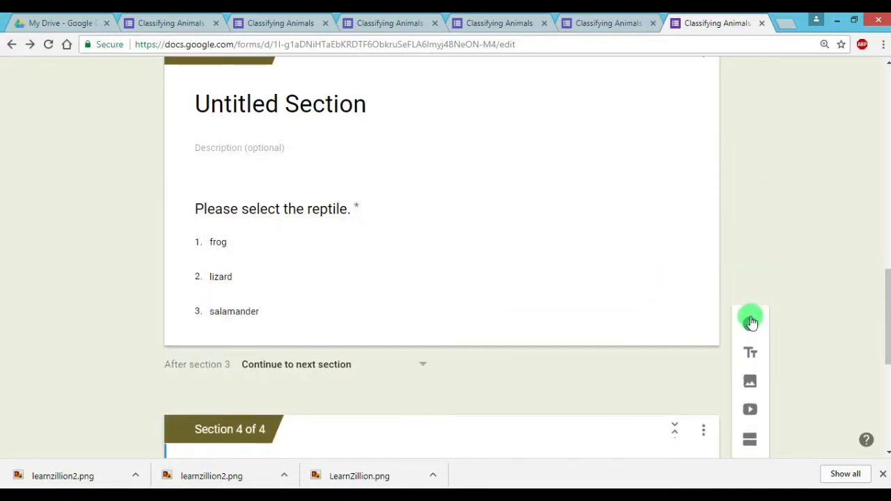
Look over the sections of the form and open its preview
left_click_drag(885, 299, 886, 386)
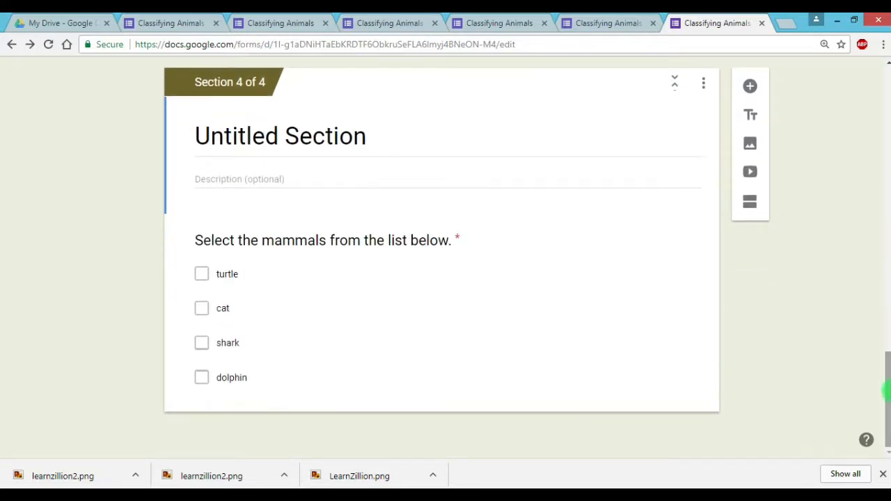
left_click_drag(888, 426, 884, 140)
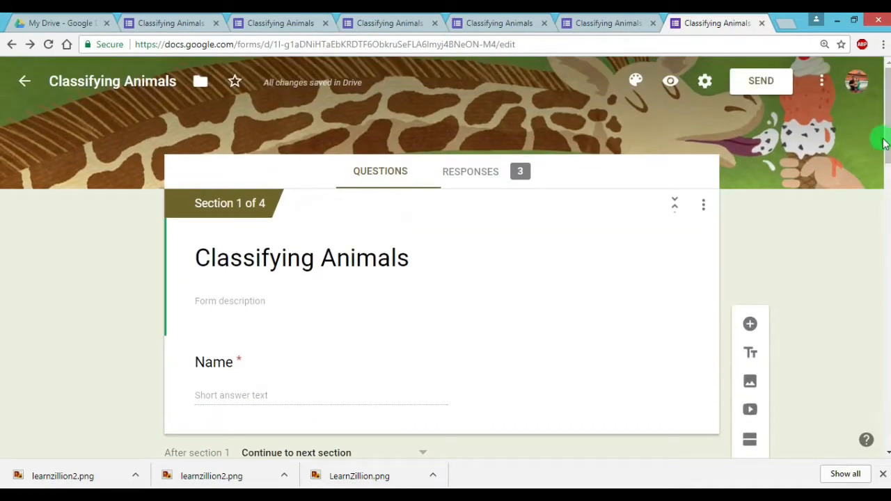
left_click(672, 84)
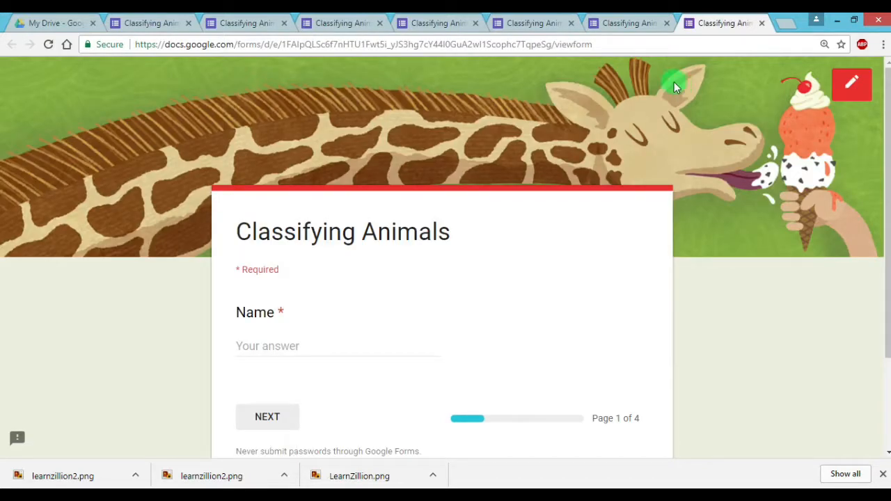
Enter the respondent's name on the first page of the previewed form and continue to the second page
left_click(297, 341)
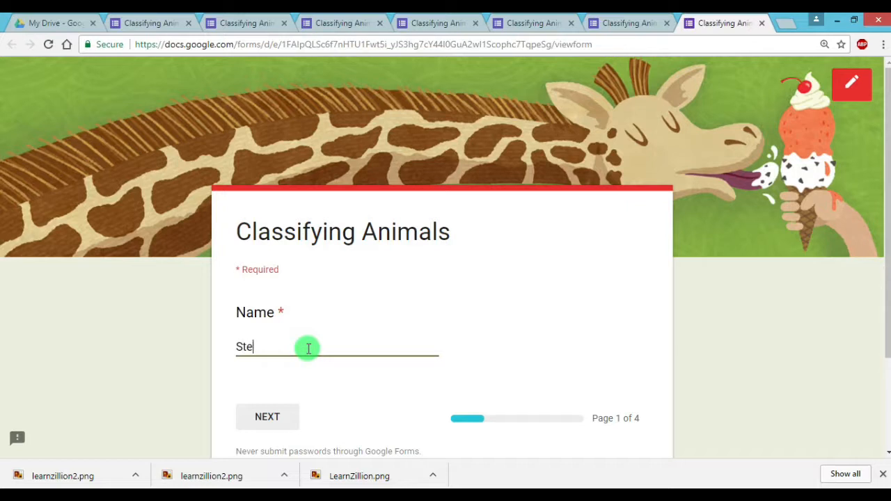
type("Stephanie")
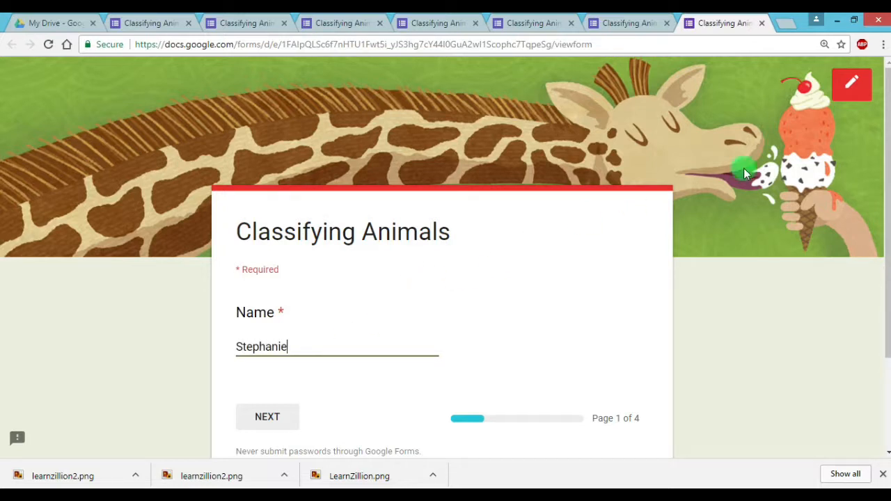
left_click_drag(887, 164, 785, 235)
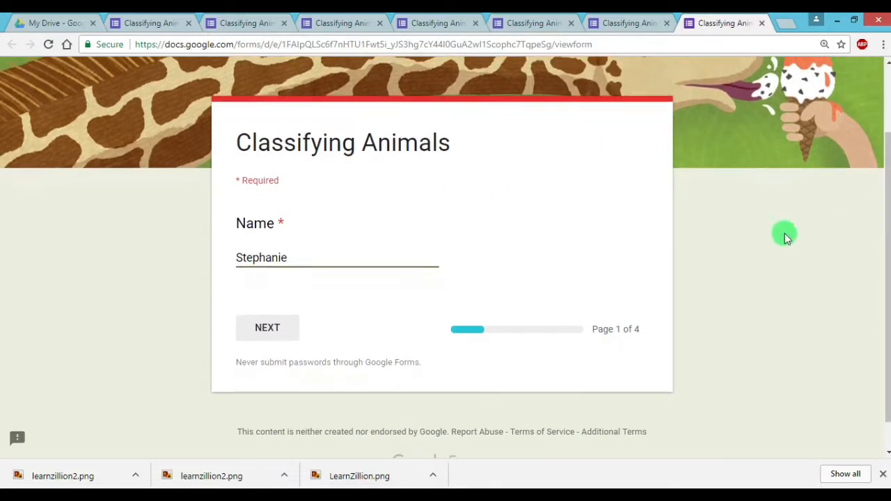
left_click(286, 325)
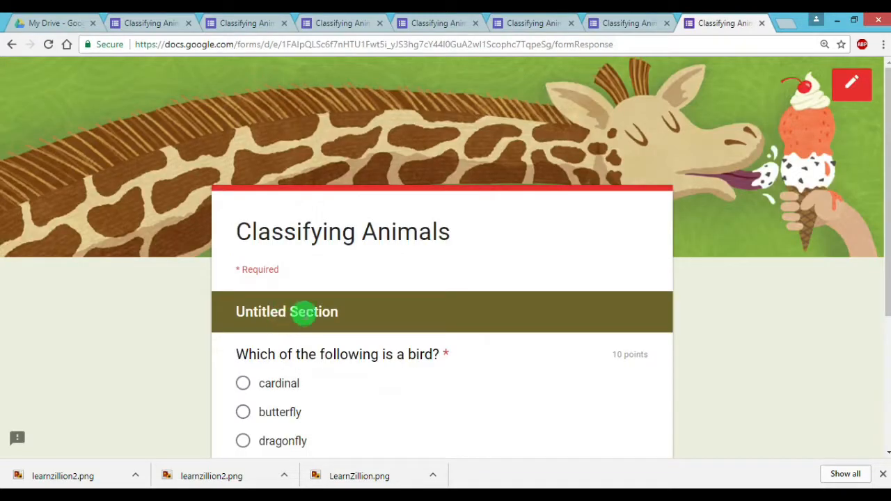
Answer the bird question with "cardinal" and continue to the third page
left_click_drag(885, 188, 886, 271)
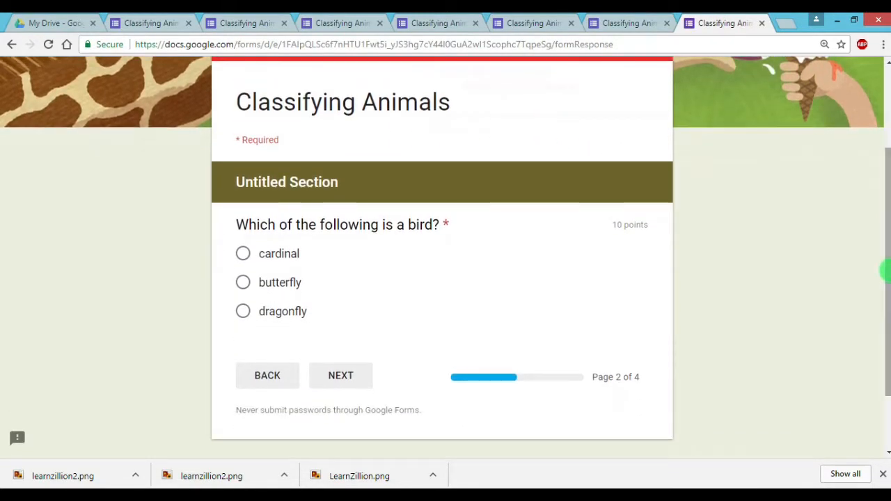
left_click(243, 254)
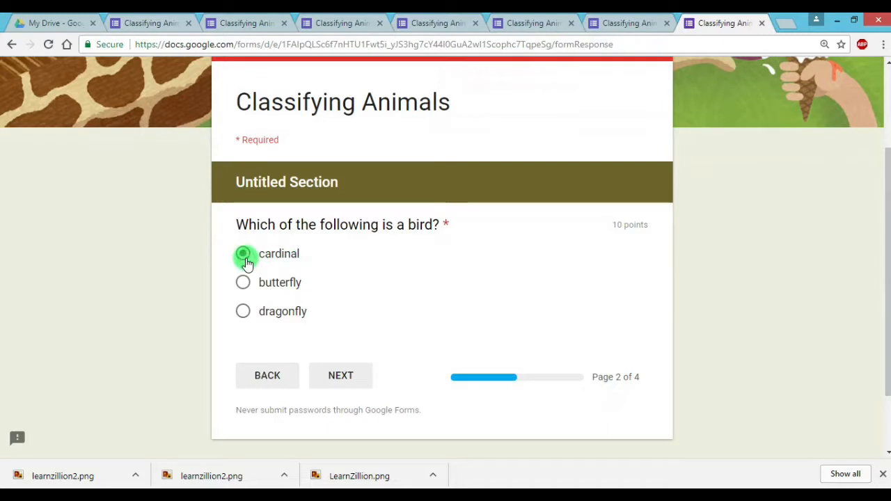
left_click(368, 377)
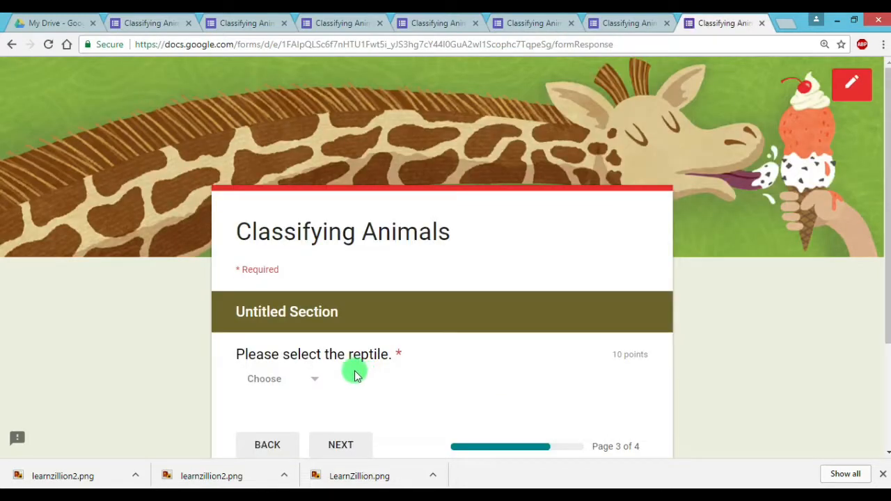
Choose "lizard" as the reptile and continue to the fourth page
left_click(317, 385)
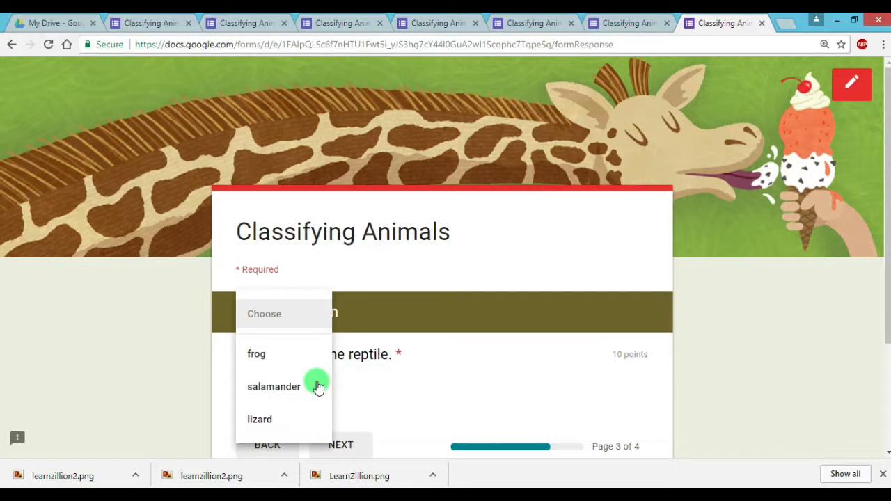
left_click(272, 420)
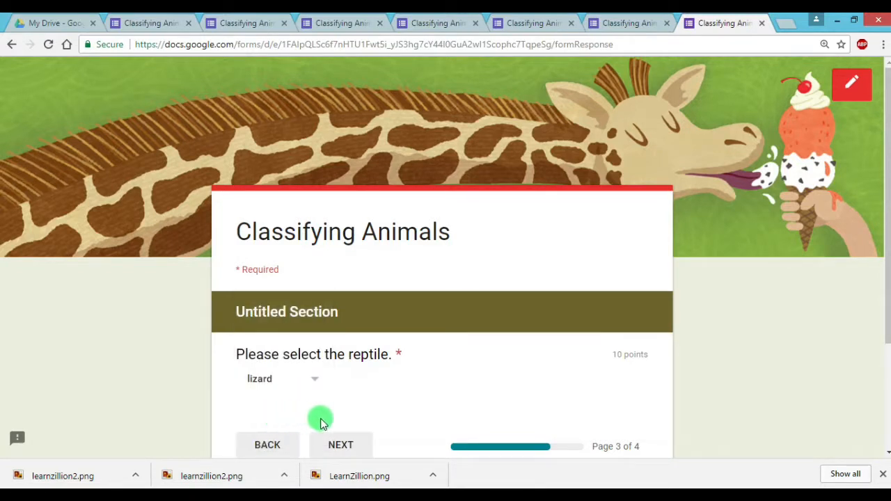
left_click_drag(886, 279, 885, 358)
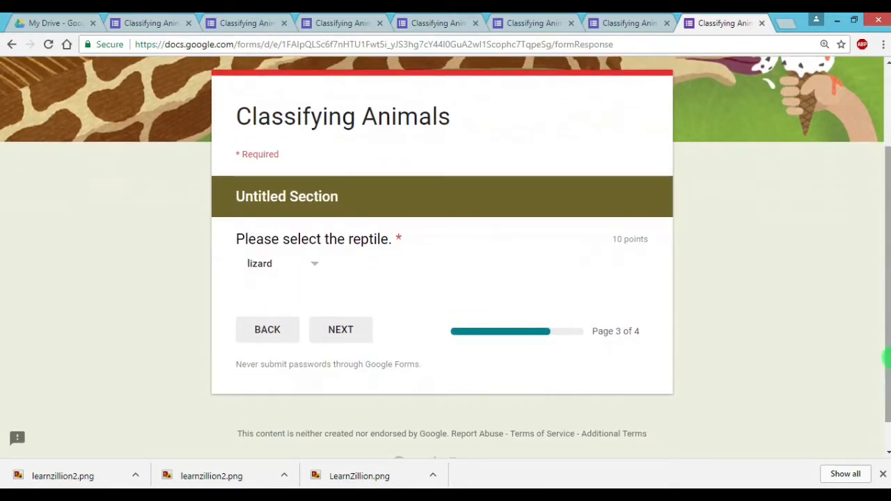
left_click(362, 335)
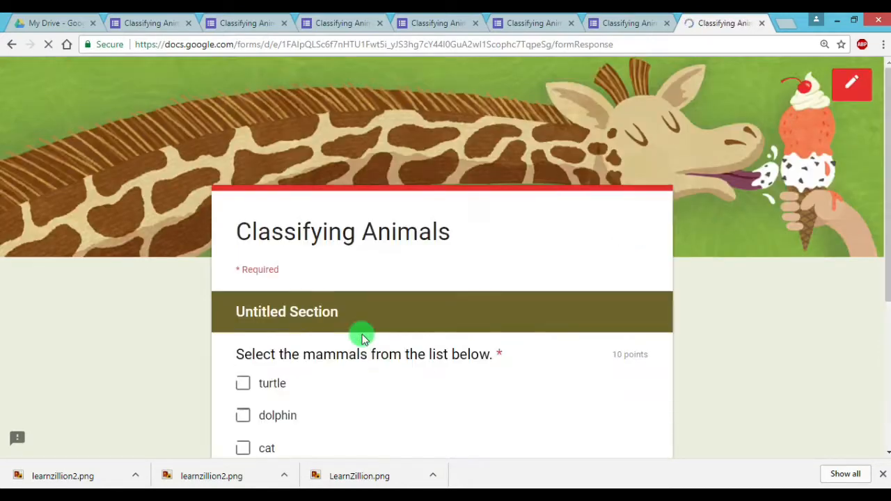
Select "cat" and "dolphin" as the mammals on the fourth page and submit the quiz response
left_click_drag(883, 222, 885, 295)
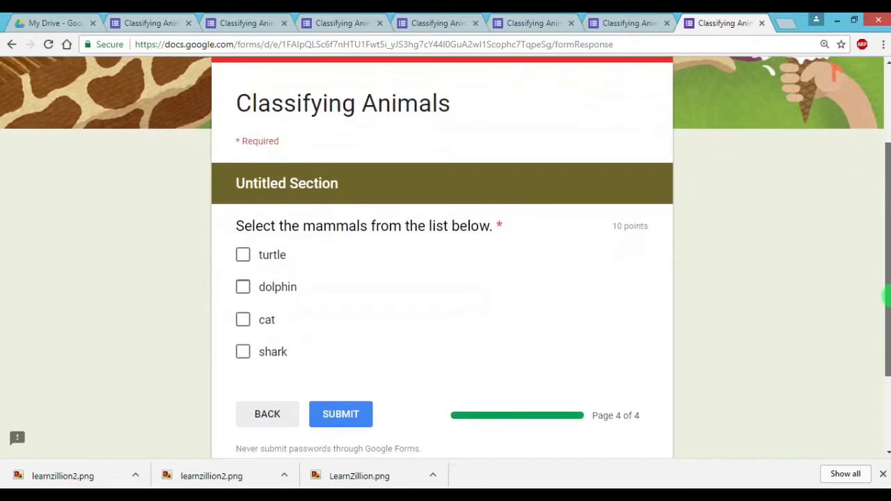
left_click(243, 321)
left_click(244, 290)
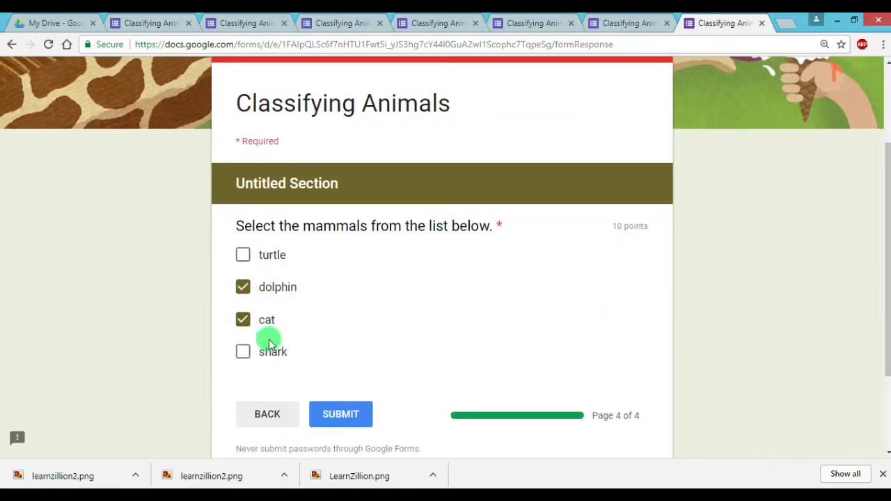
left_click(344, 415)
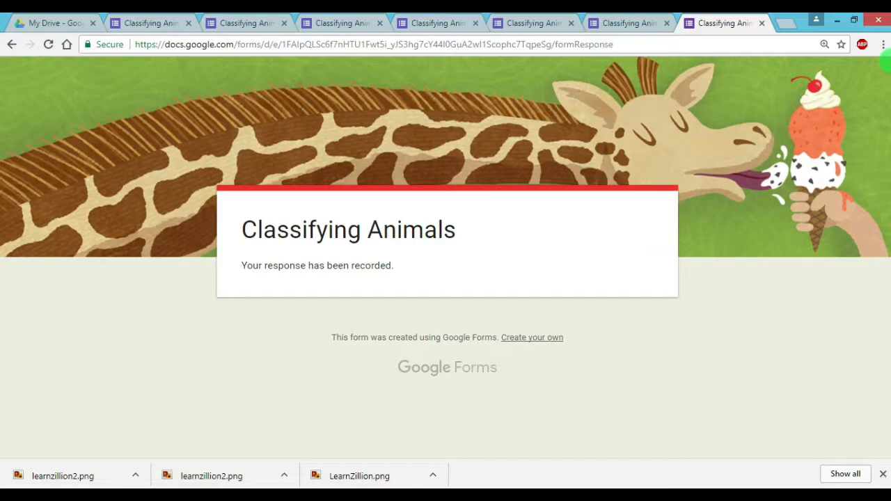
Return to the form editor and add a new section directly after the Name question
left_click(622, 23)
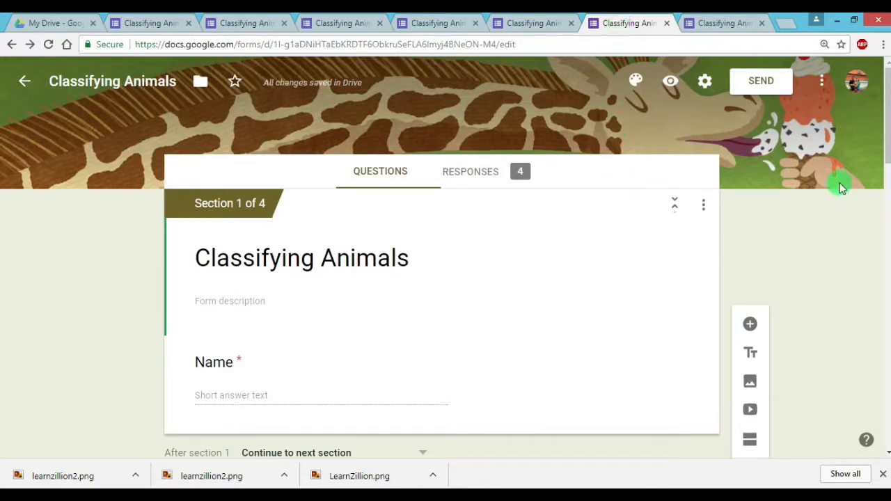
left_click_drag(888, 139, 889, 167)
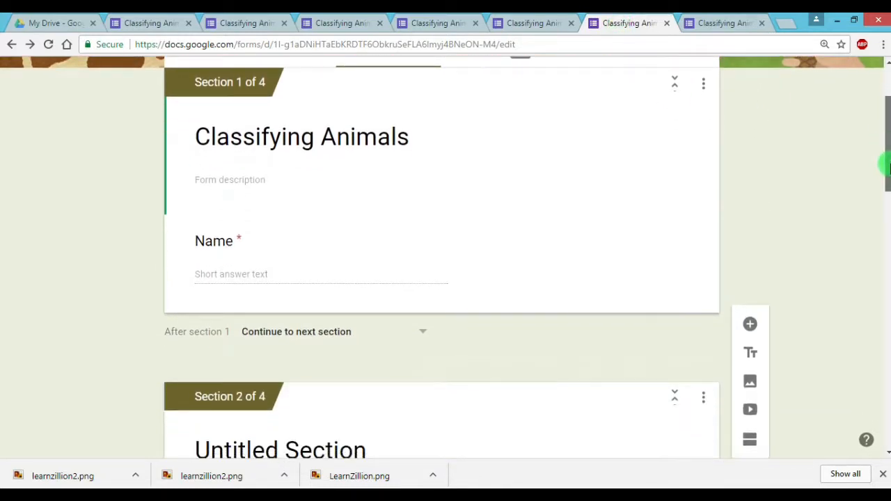
left_click(628, 254)
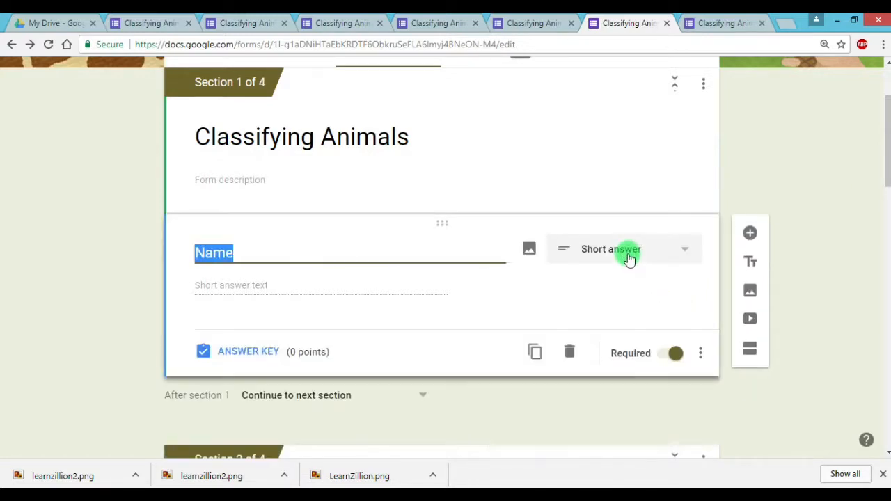
left_click(755, 353)
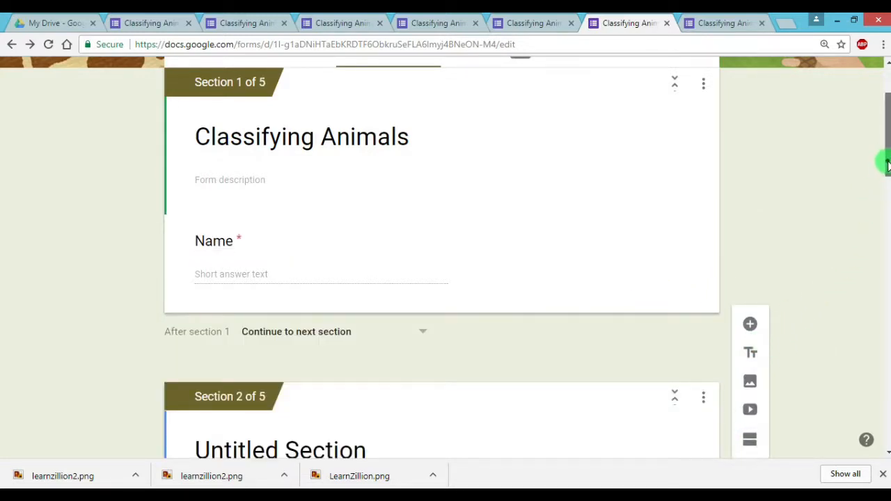
Add a question titled "Quiz Code" to the new second section and make it a short answer
left_click_drag(887, 164, 887, 219)
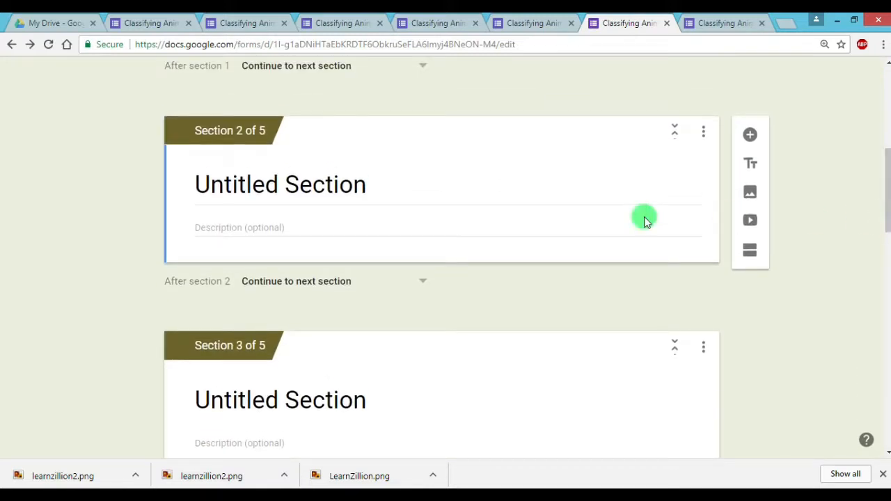
left_click(338, 188)
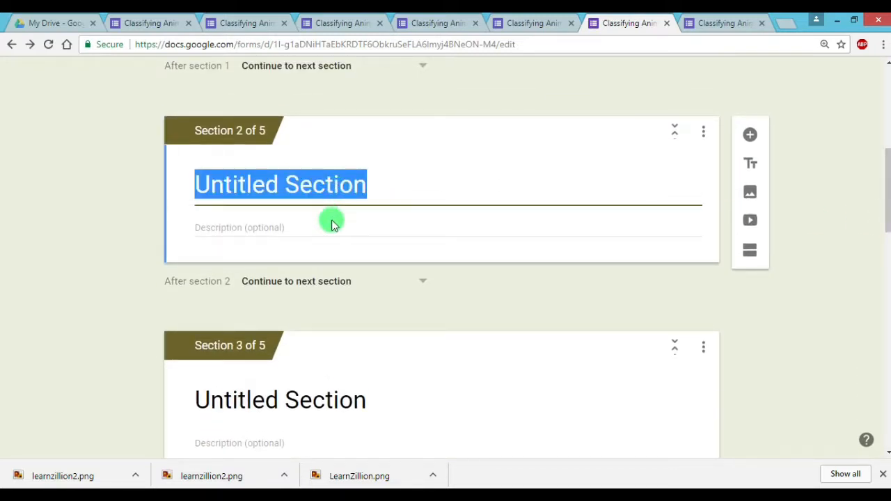
left_click(388, 256)
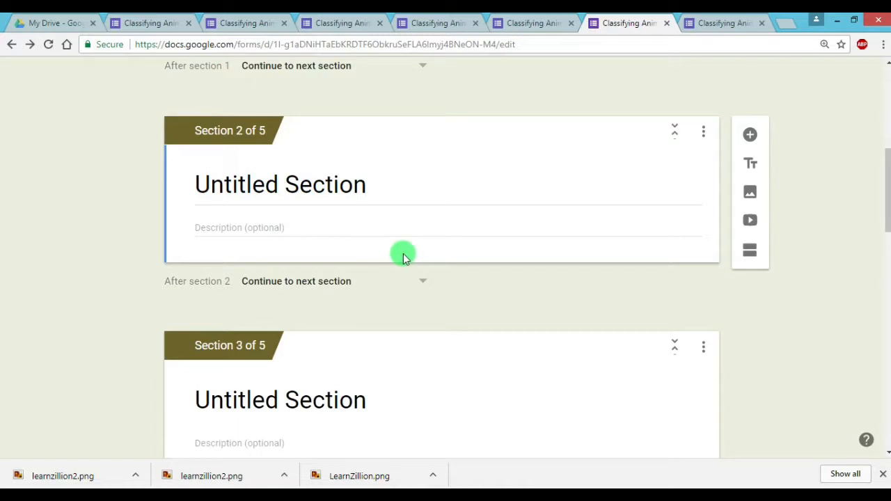
left_click(752, 142)
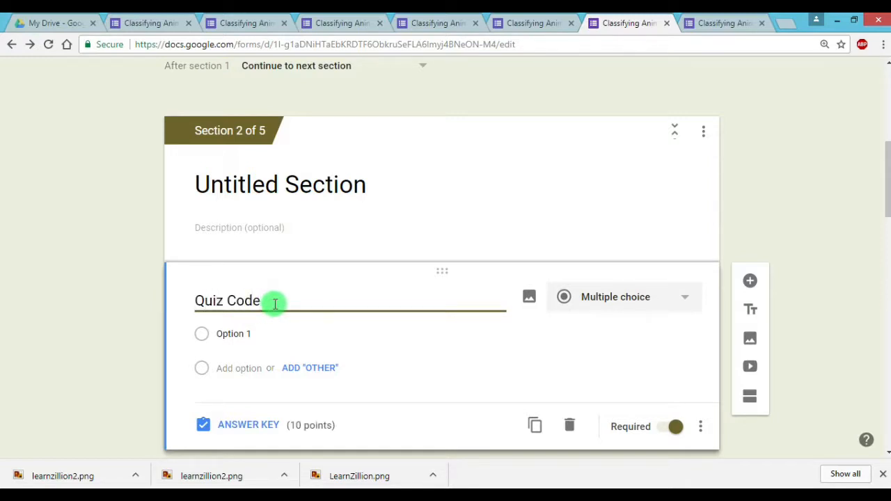
left_click(679, 298)
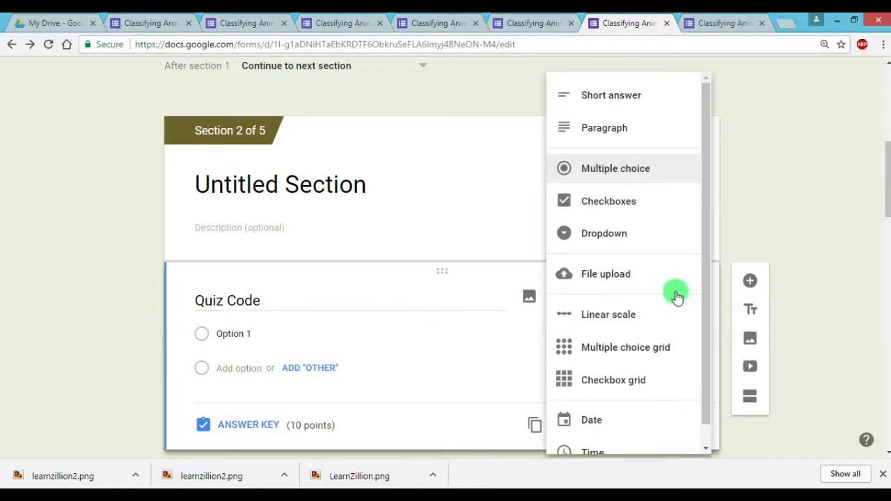
left_click(637, 103)
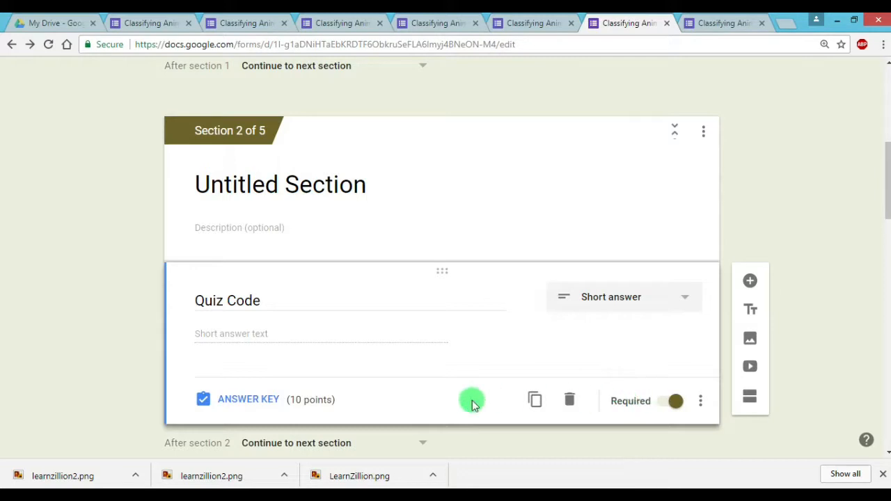
Set the Quiz Code question's value to 0 points in its answer key and return to the question
left_click(237, 401)
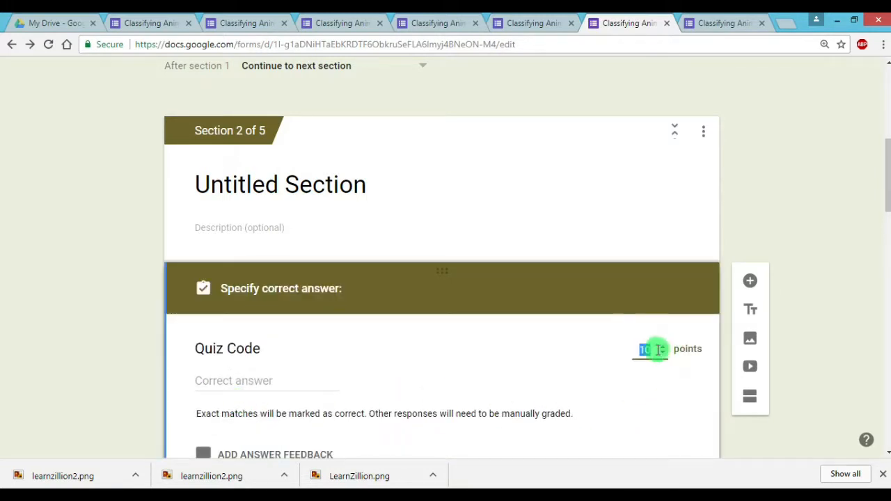
left_click_drag(655, 350, 636, 350)
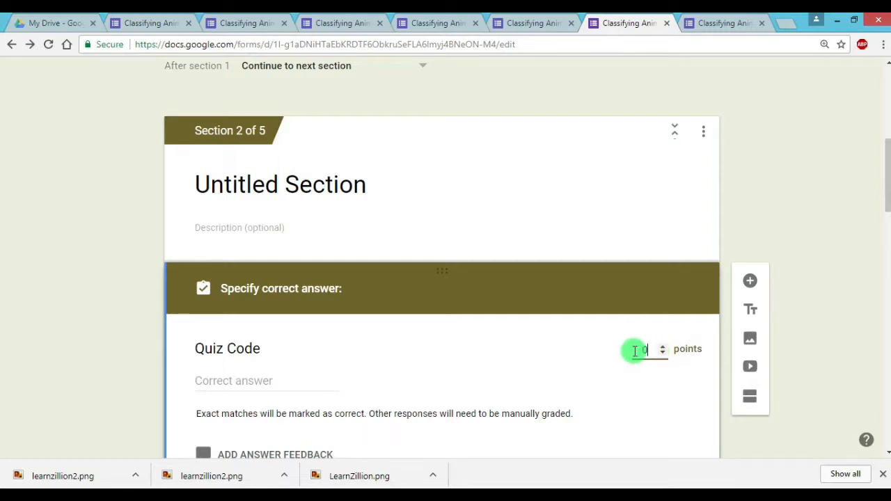
left_click_drag(886, 188, 887, 233)
left_click(253, 276)
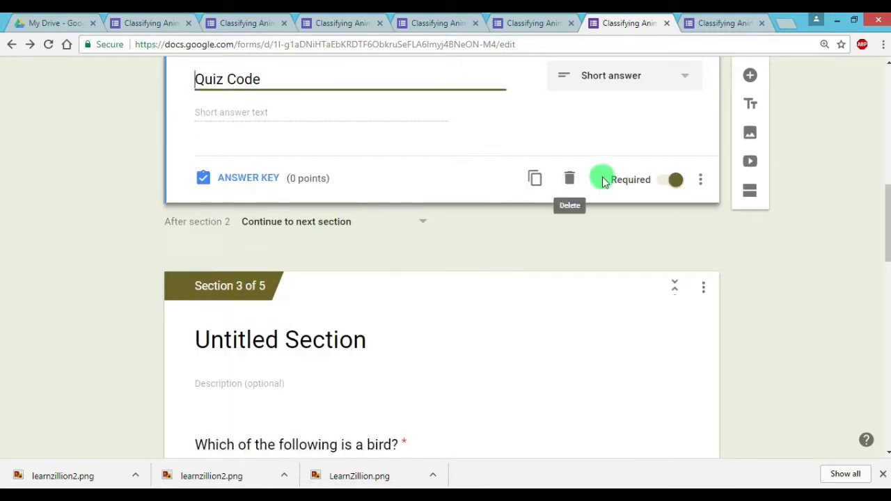
Add response validation to the Quiz Code question that requires a number equal to a set value
left_click(701, 182)
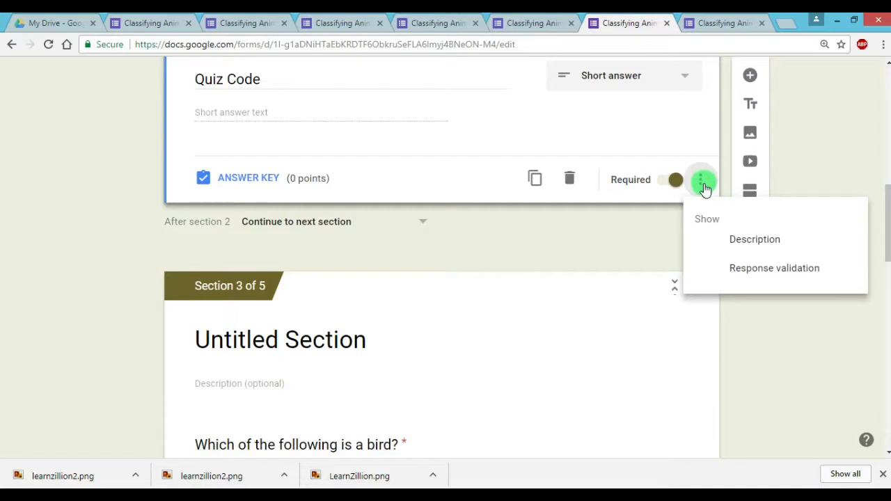
left_click(754, 266)
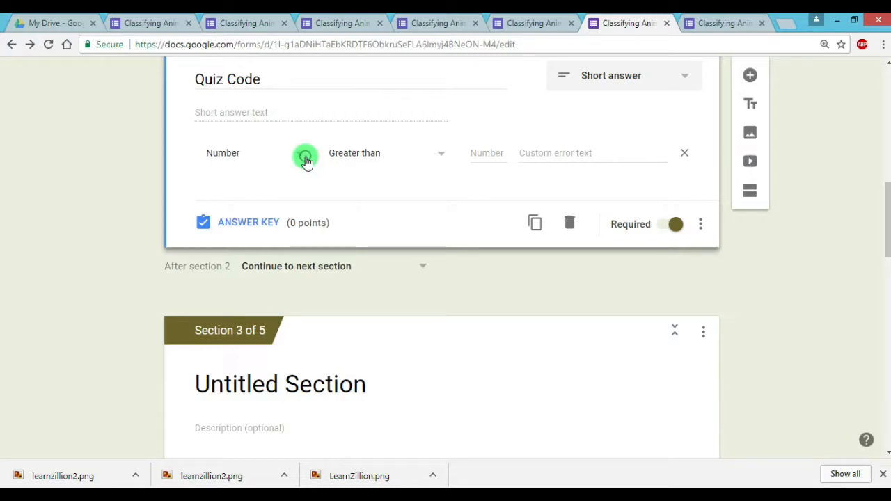
left_click(305, 159)
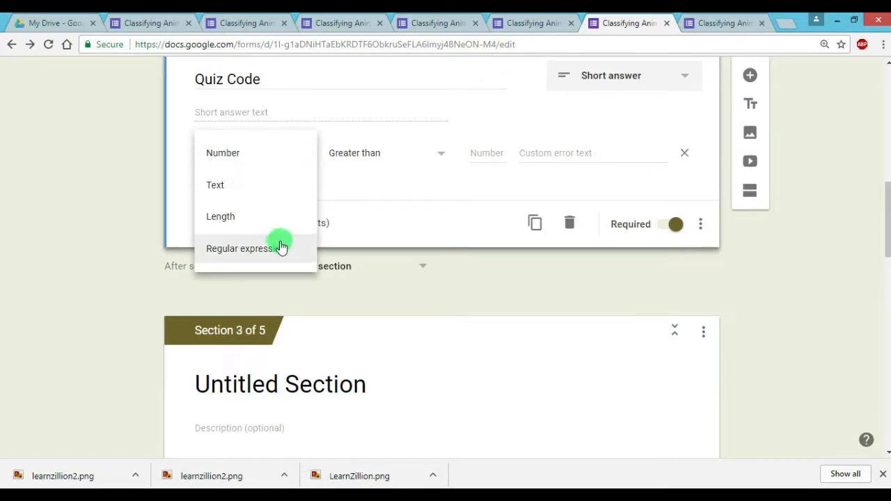
left_click(277, 157)
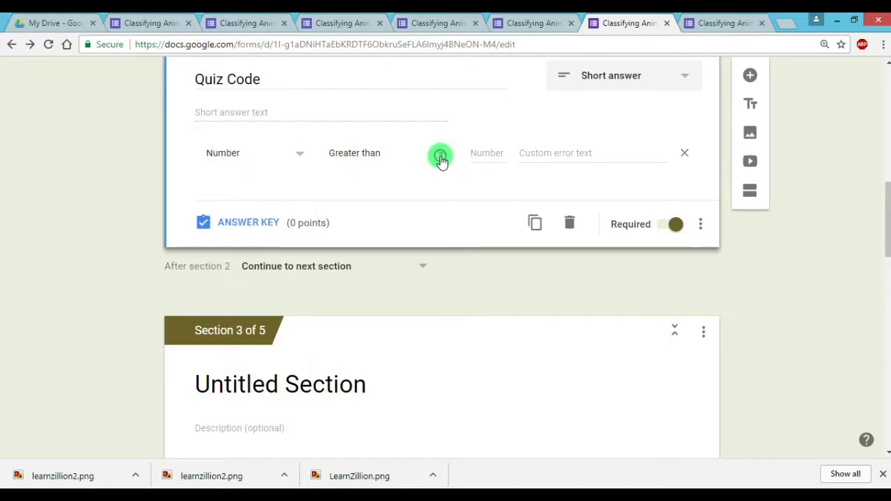
left_click(441, 159)
left_click(378, 260)
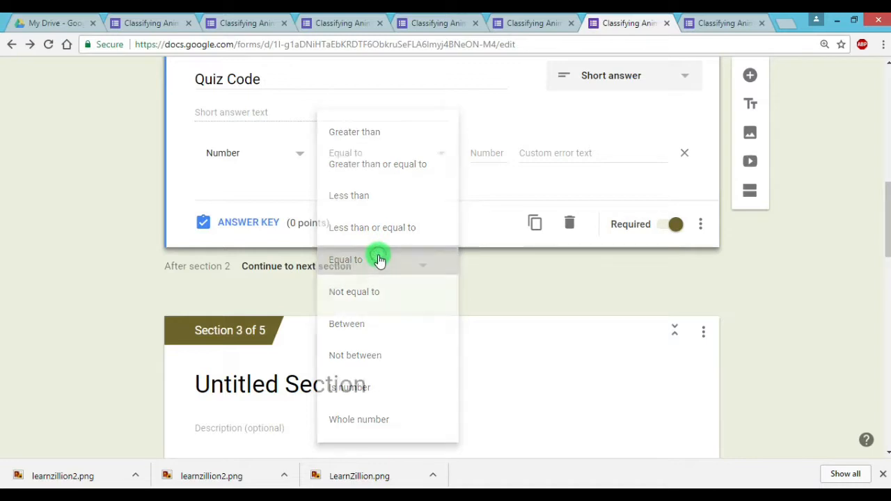
Enter the quiz access code as the required number and set the custom error text to "Incorrect Code"
left_click(491, 154)
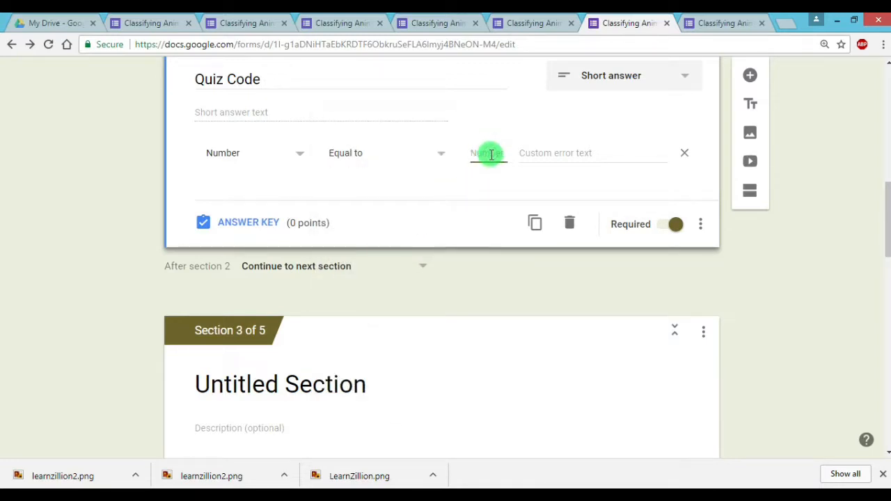
type("334")
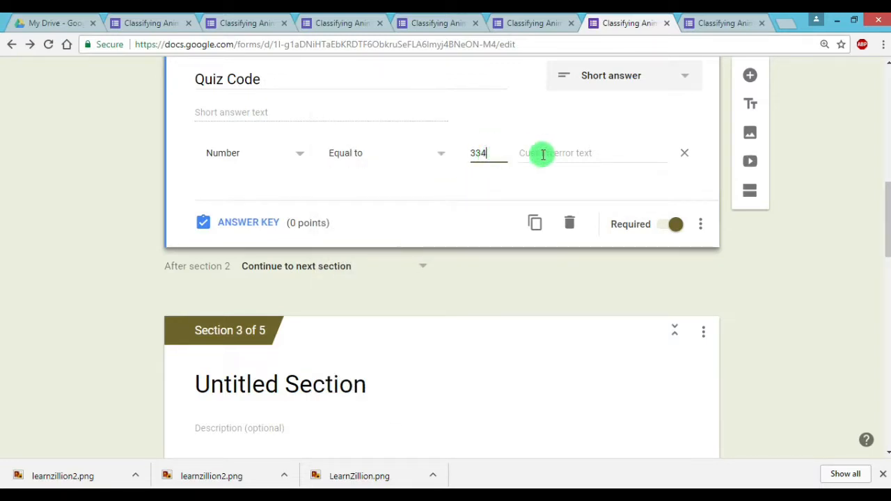
left_click(614, 156)
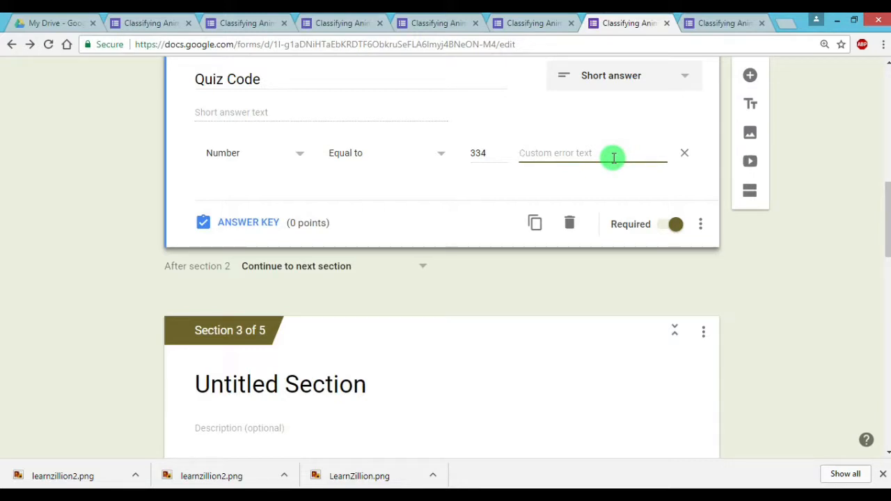
type("Incorrect Code")
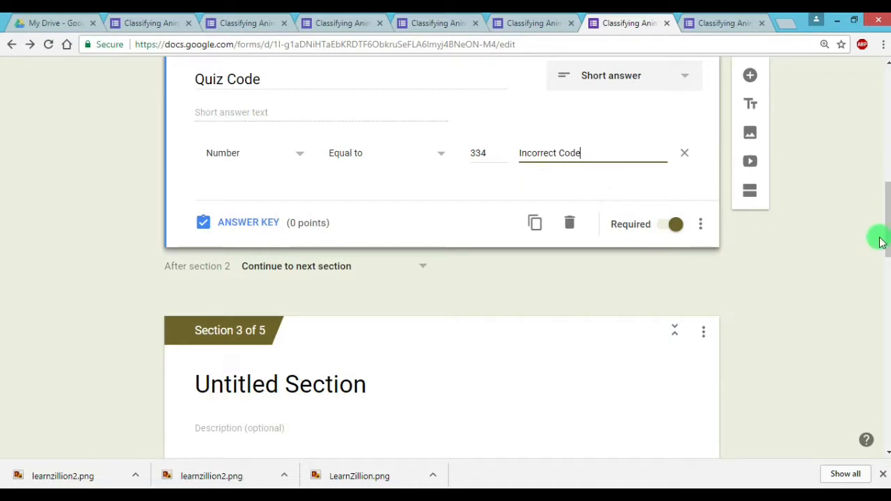
Preview the updated form, enter the respondent's name on the first page and continue to the second page
left_click_drag(886, 239, 886, 122)
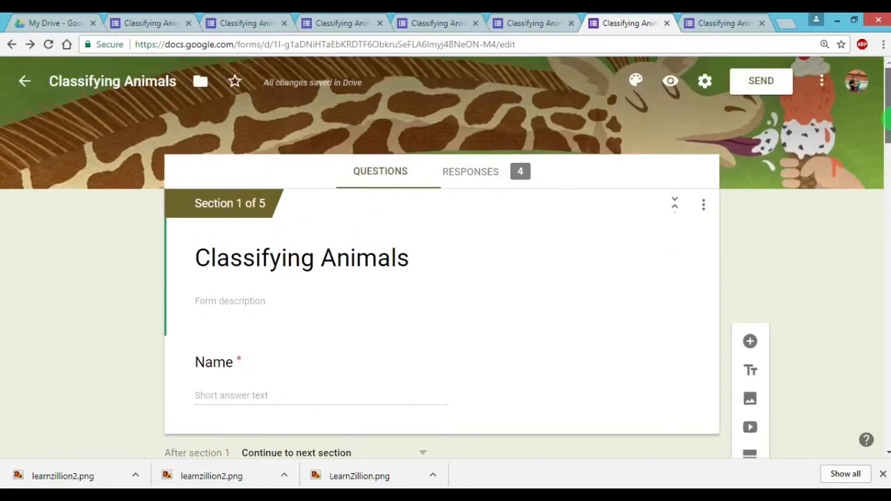
left_click(673, 83)
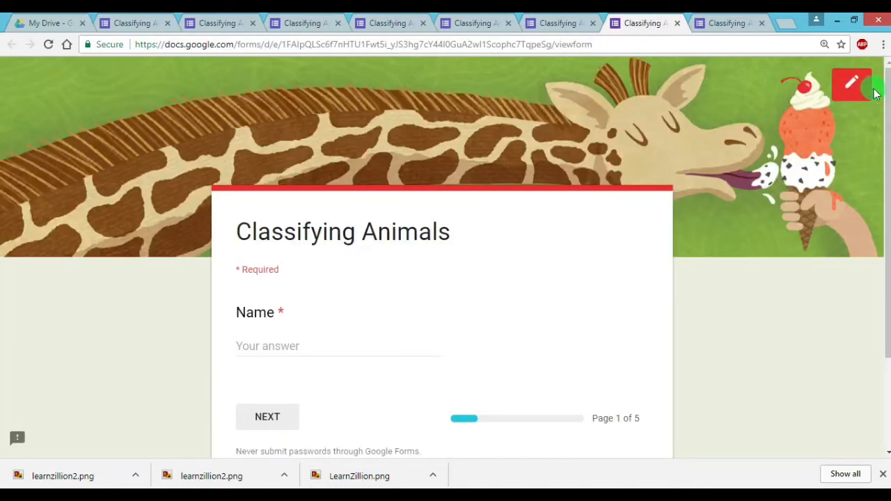
scroll(873, 142, "down", 1)
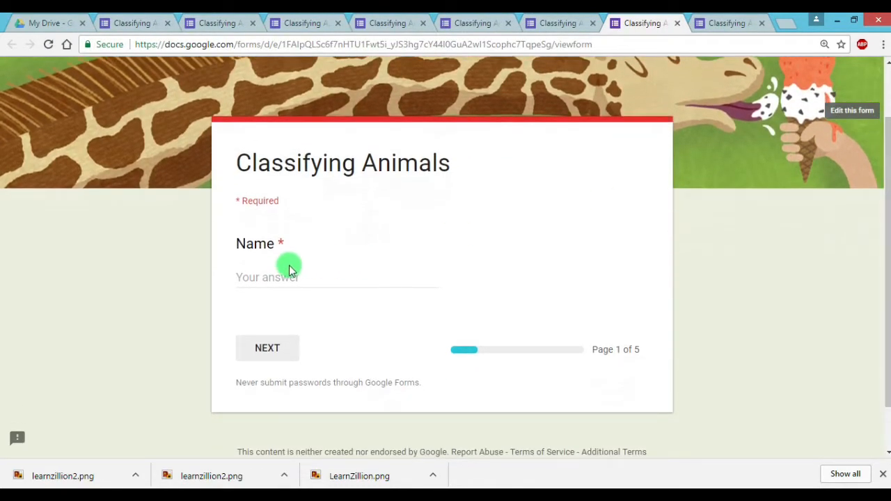
left_click(290, 270)
type("Ste")
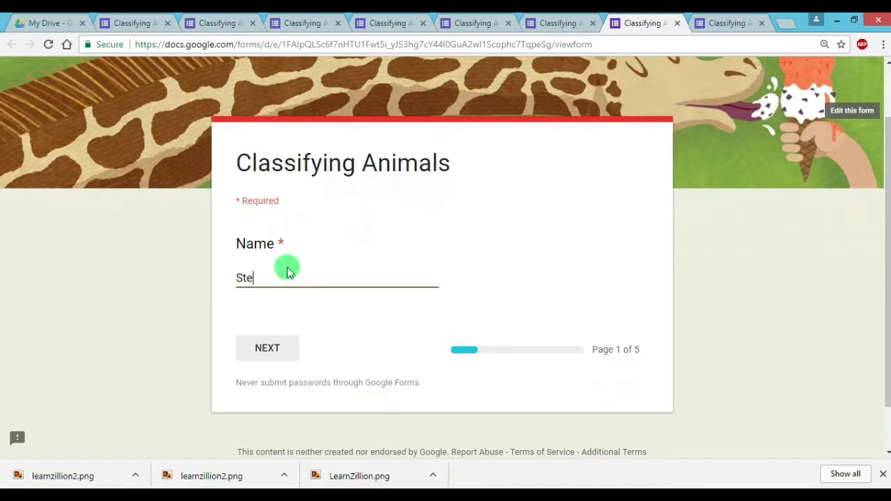
type("phanie")
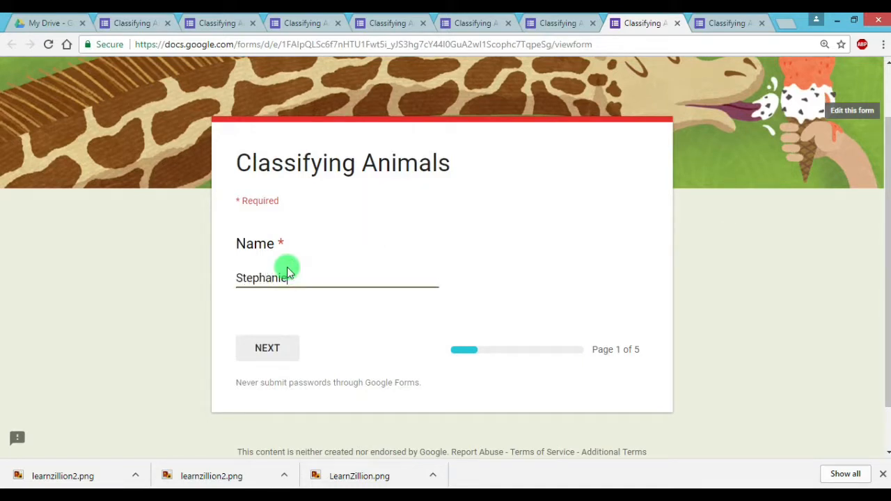
left_click(296, 355)
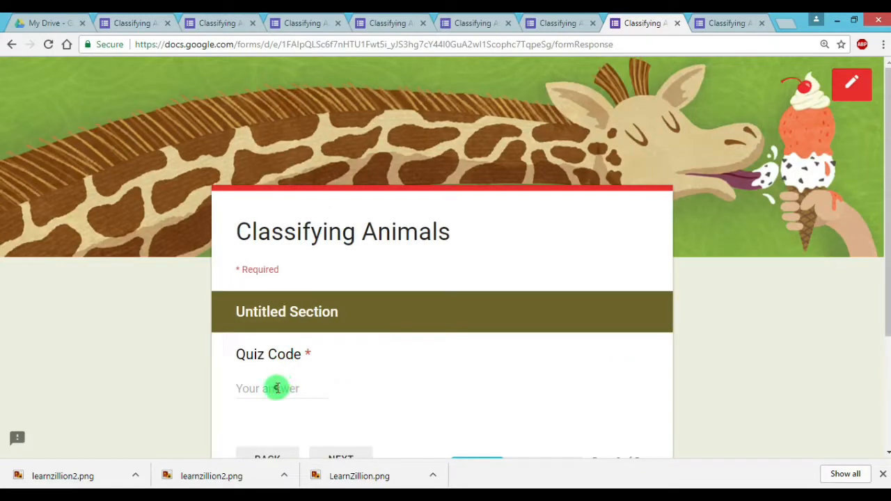
Enter the access code in the Quiz Code question and continue to the third page
left_click(294, 387)
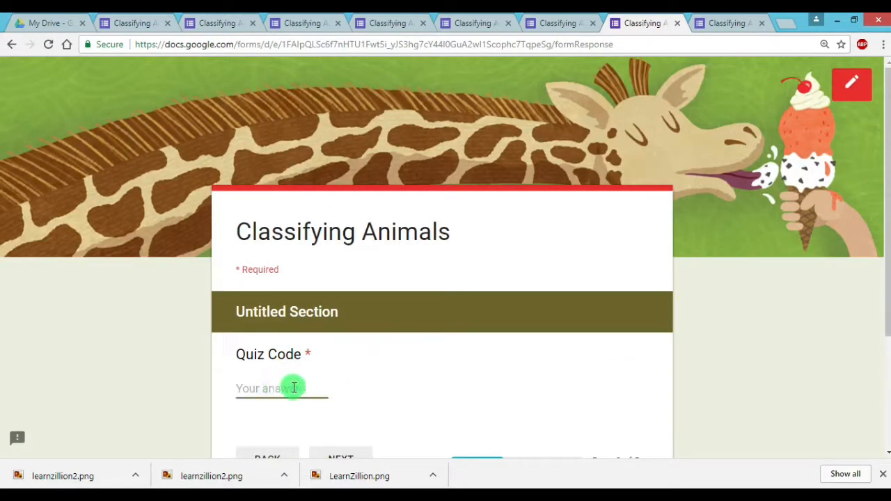
scroll(866, 288, "down", 2)
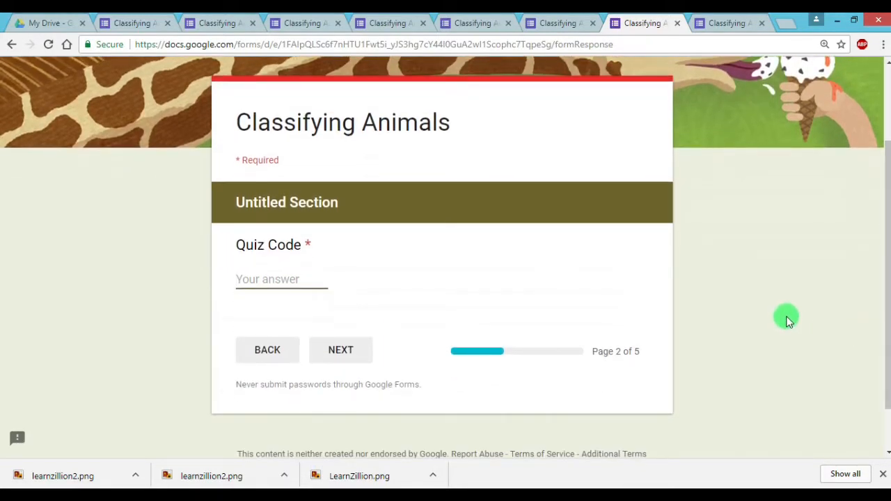
type("33")
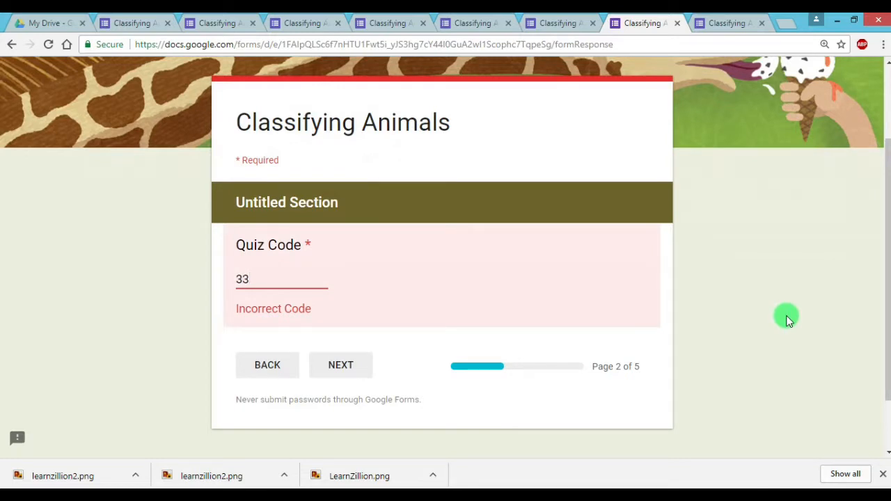
type("4")
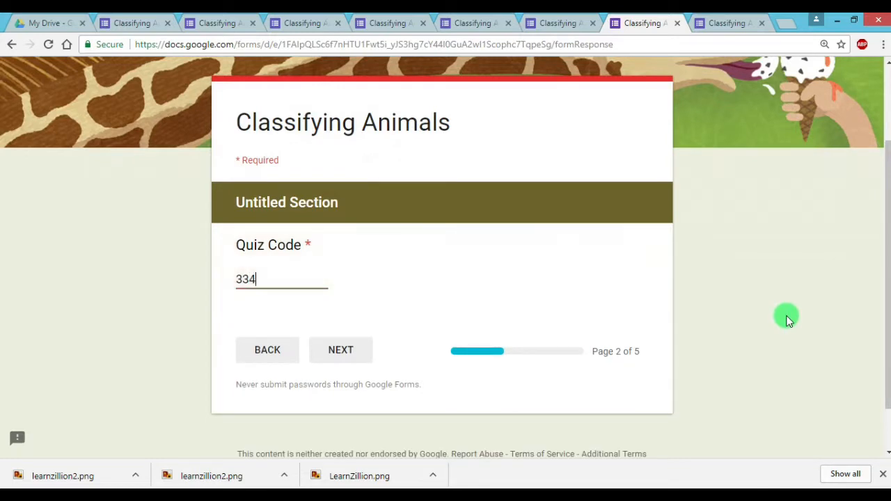
left_click(348, 358)
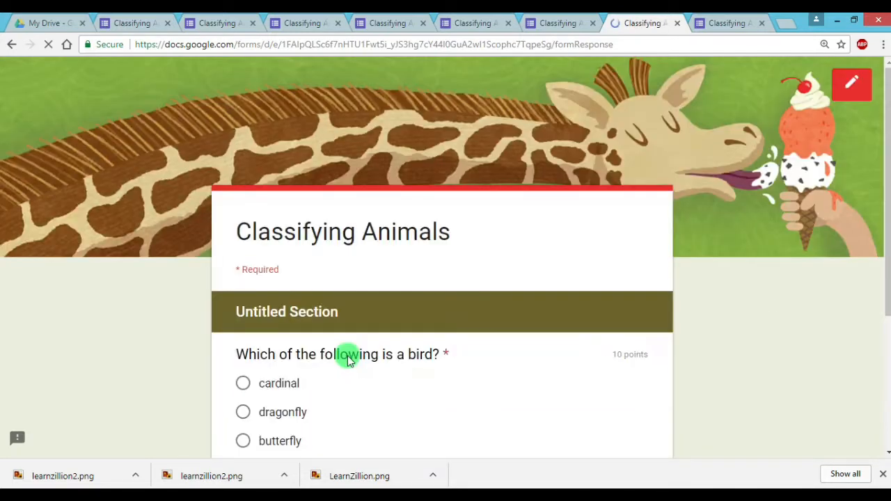
Answer the bird question with cardinal and the reptile question with lizard, continuing to the last page of the quiz
left_click(243, 383)
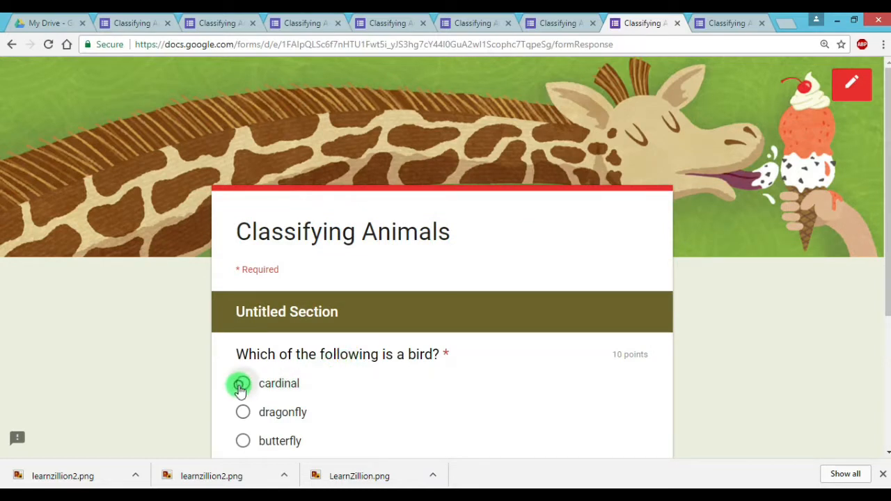
scroll(390, 378, "down", 2)
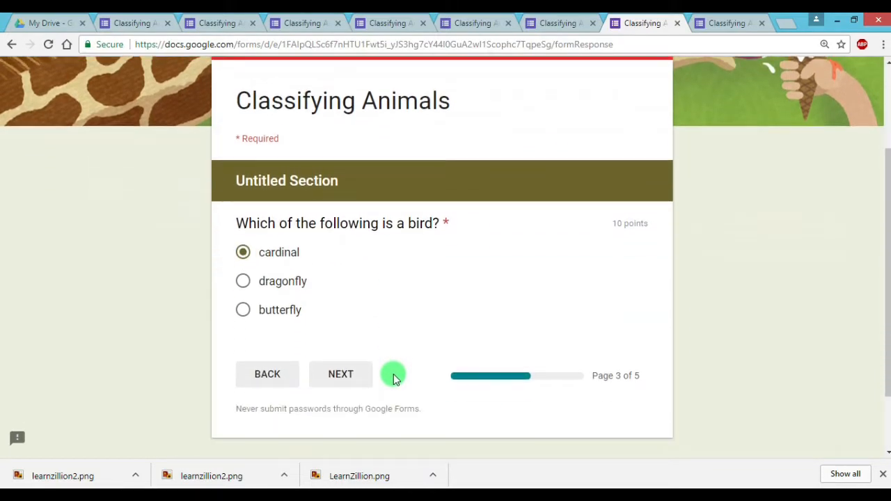
left_click(358, 380)
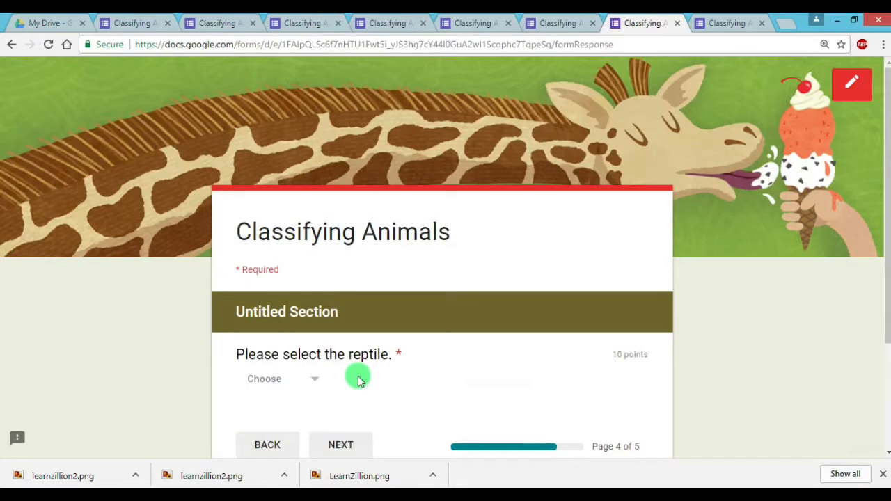
left_click(308, 386)
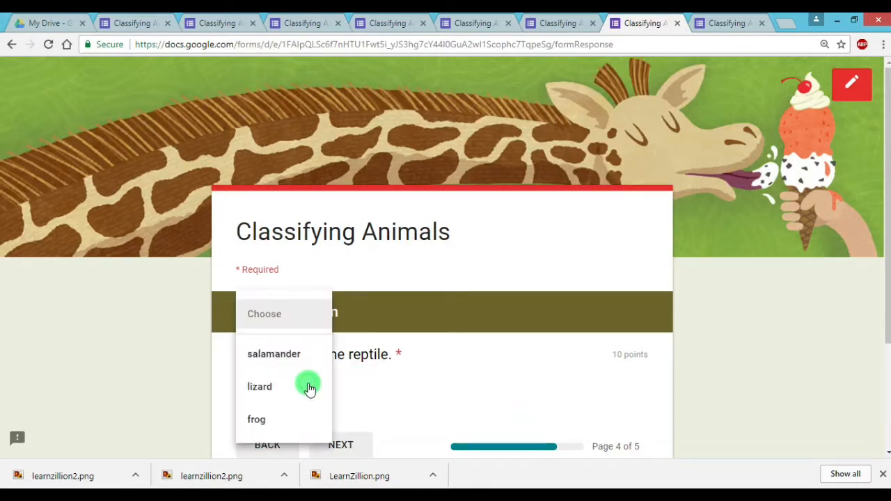
left_click(259, 386)
left_click(346, 445)
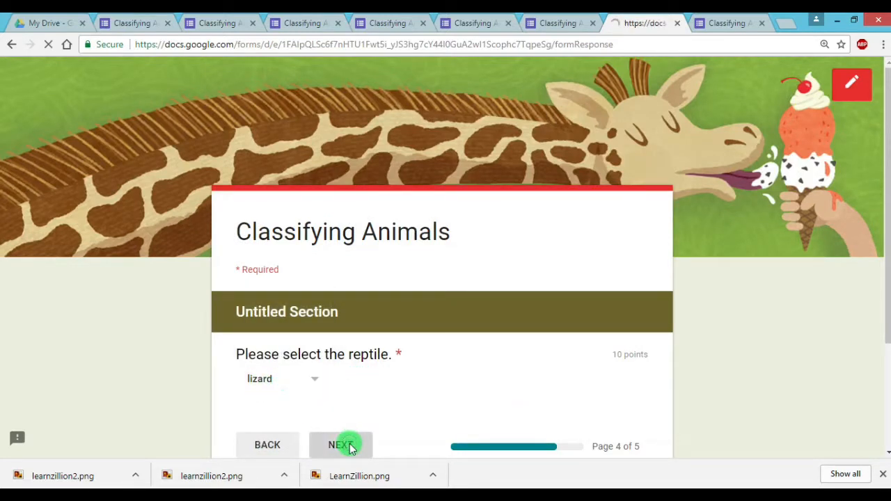
Choose cat and dolphin as the mammals and submit the quiz
left_click(243, 384)
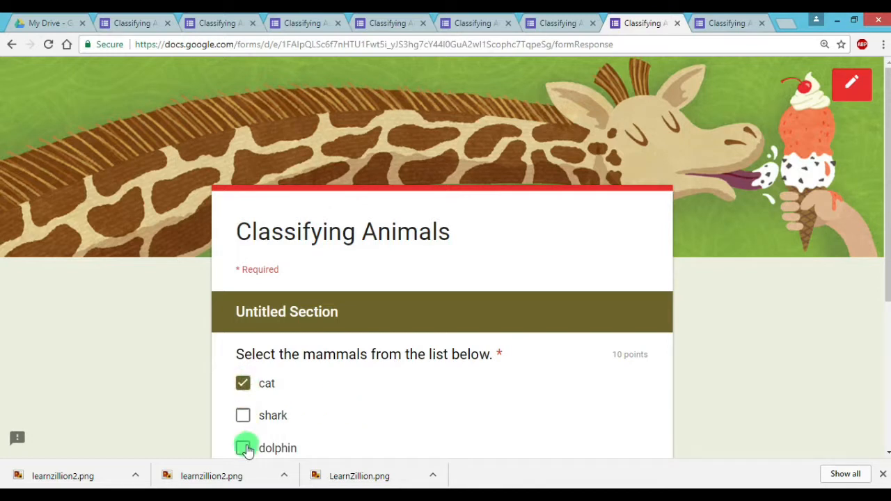
left_click(244, 449)
scroll(448, 392, "down", 2)
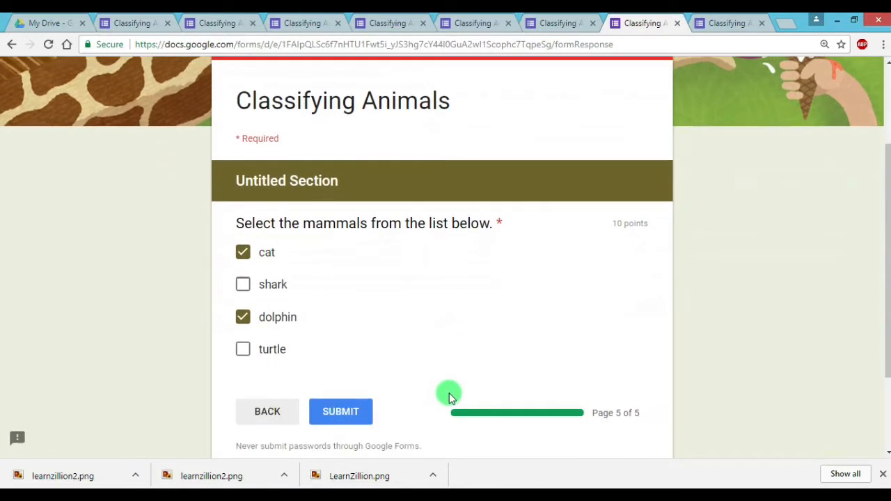
left_click(361, 419)
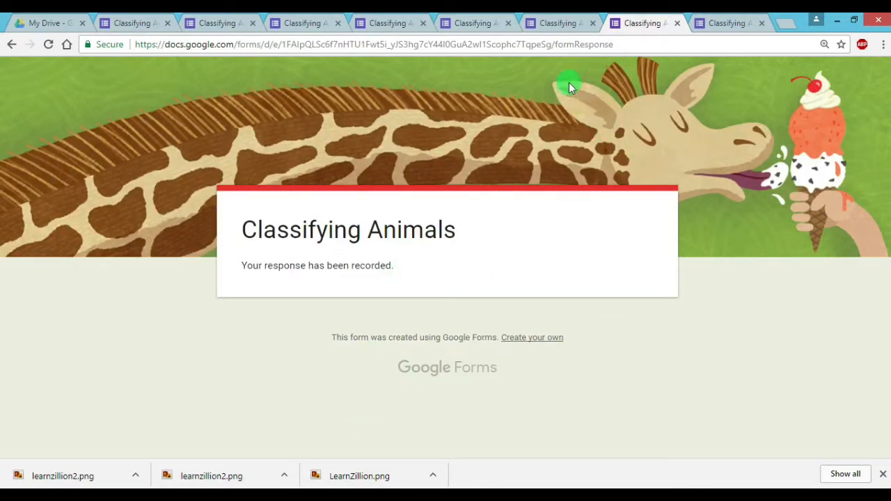
Return to the form editor and stop the Classifying Animals quiz from accepting responses
left_click(557, 25)
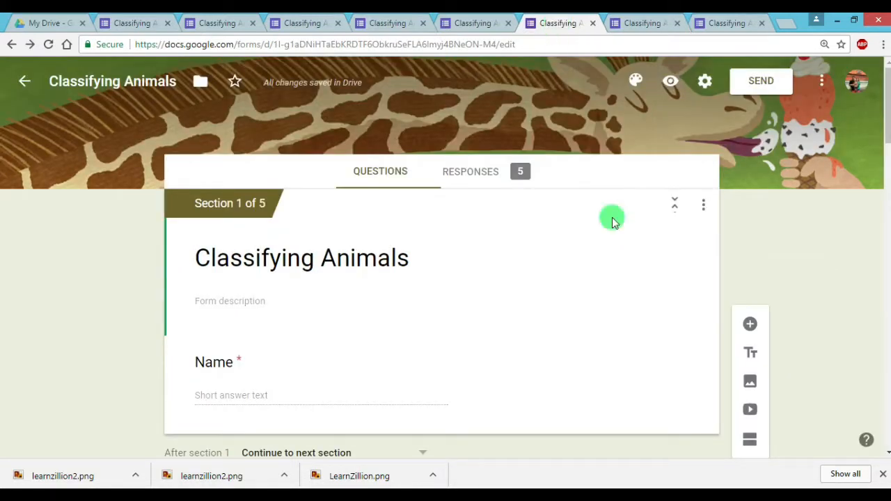
left_click(483, 175)
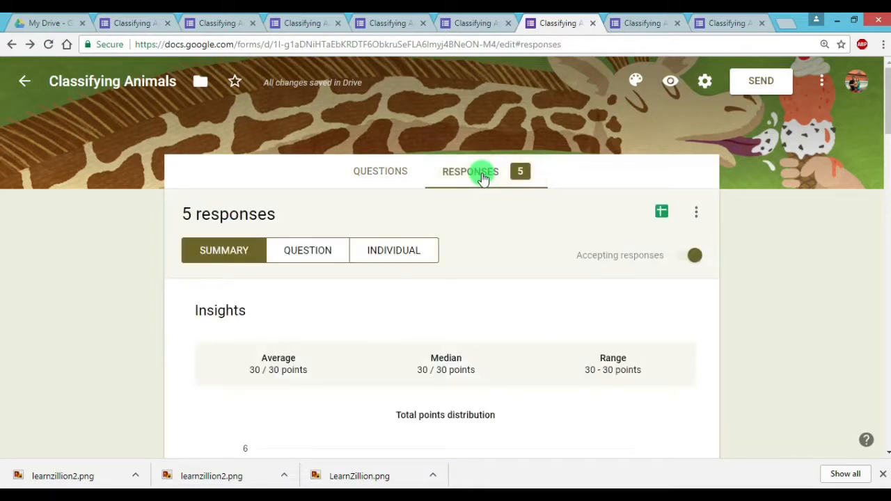
left_click(697, 257)
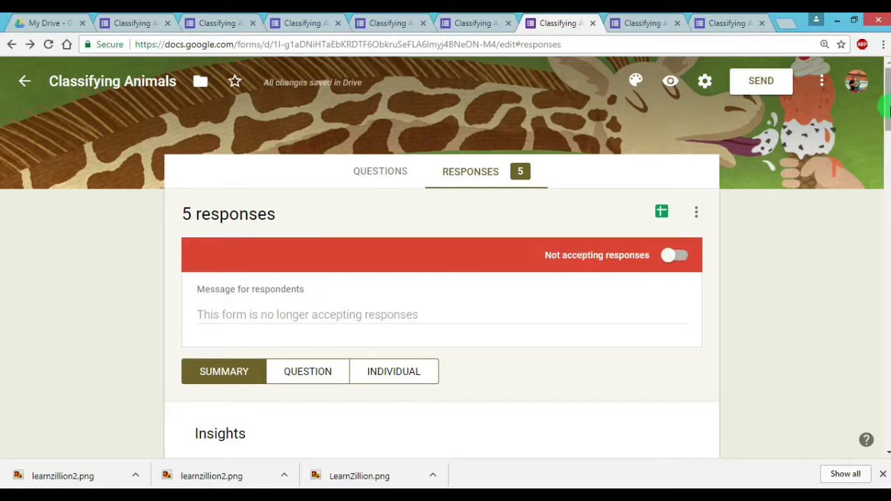
mouse_move(887, 108)
left_mouse_down()
mouse_move(885, 120)
mouse_move(886, 110)
left_mouse_up()
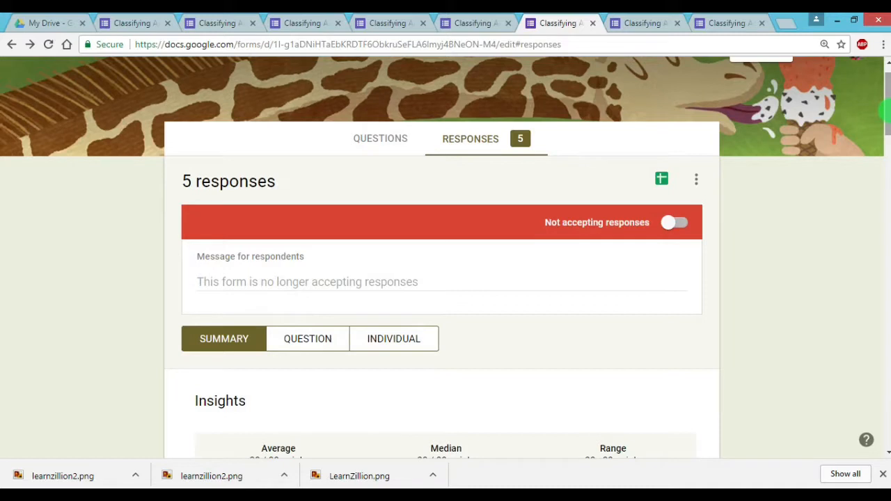
left_click_drag(886, 109, 887, 102)
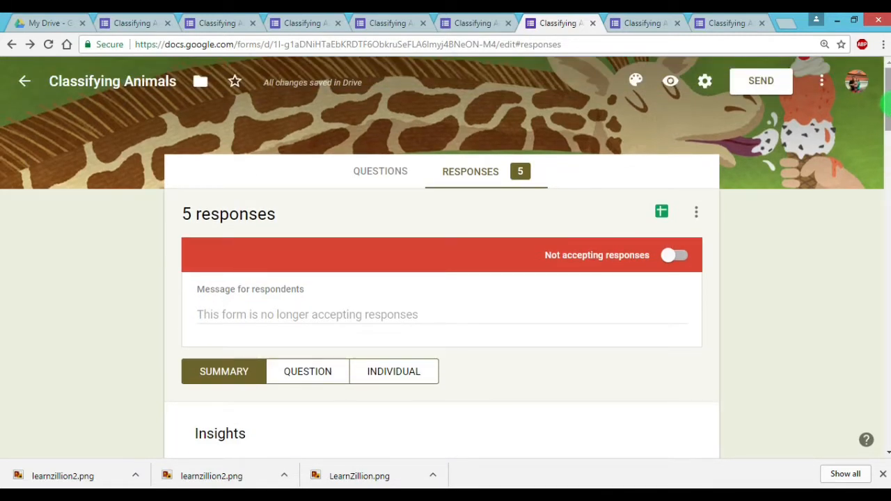
Let the quiz accept responses again and go back to its questions
left_click(685, 257)
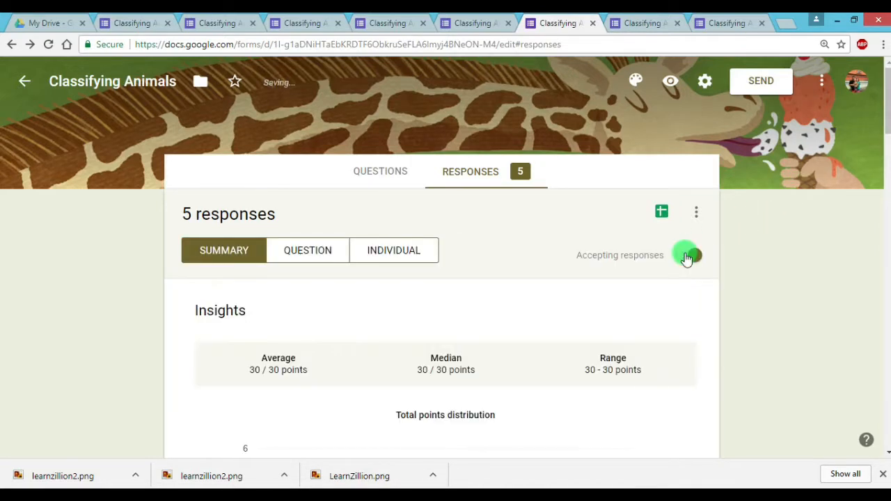
left_click(380, 179)
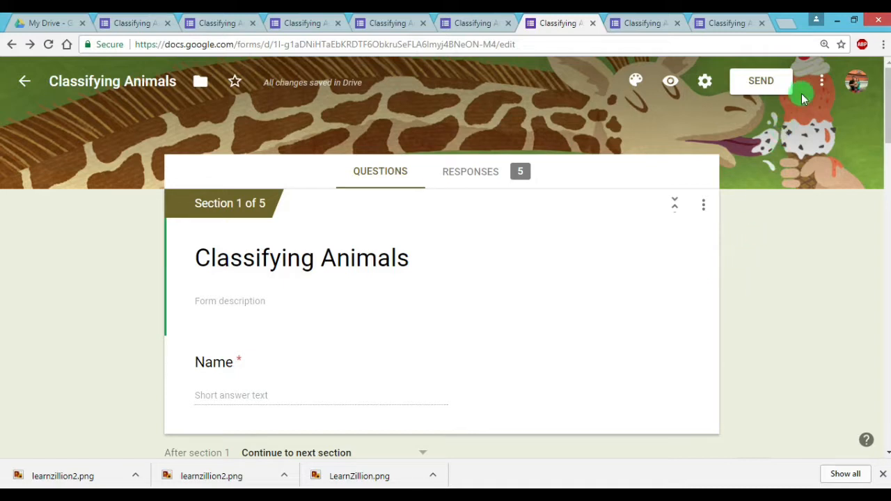
Search the form add-ons for "form limiter"
left_click(825, 89)
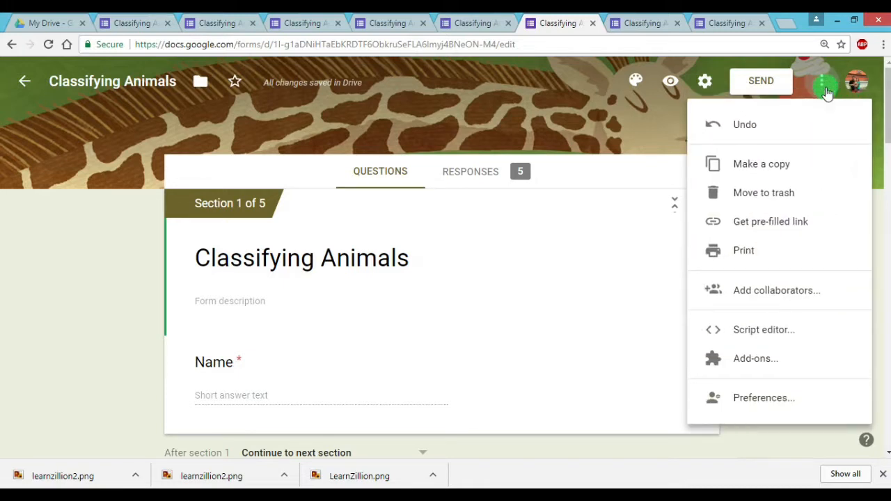
left_click(747, 359)
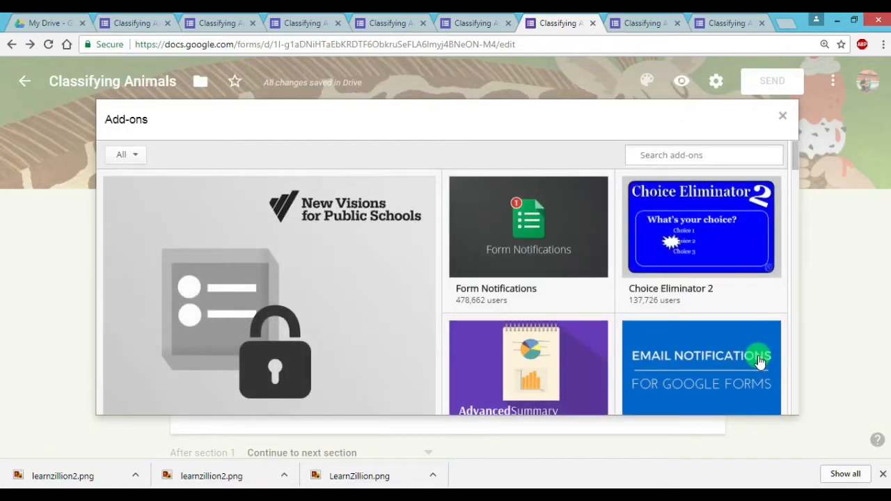
left_click(683, 150)
type("form limiter")
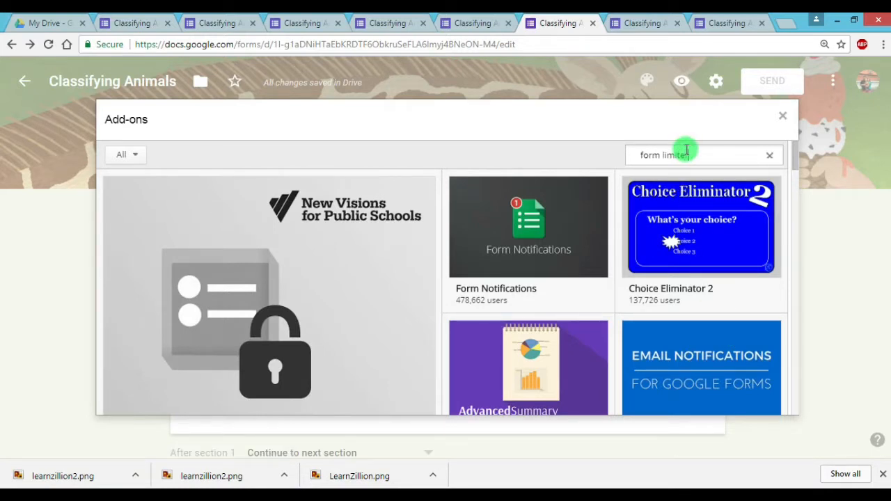
key("Return")
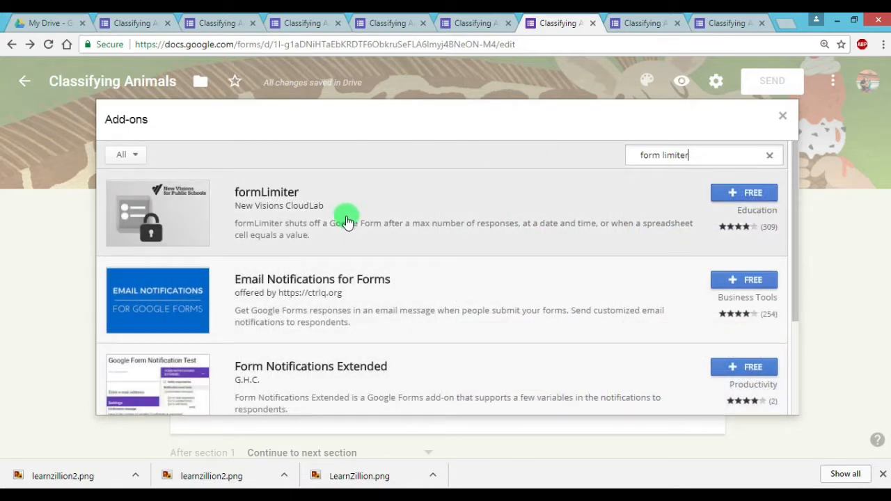
Review the formLimiter add-on's details and close the add-ons window without installing it
left_click(254, 209)
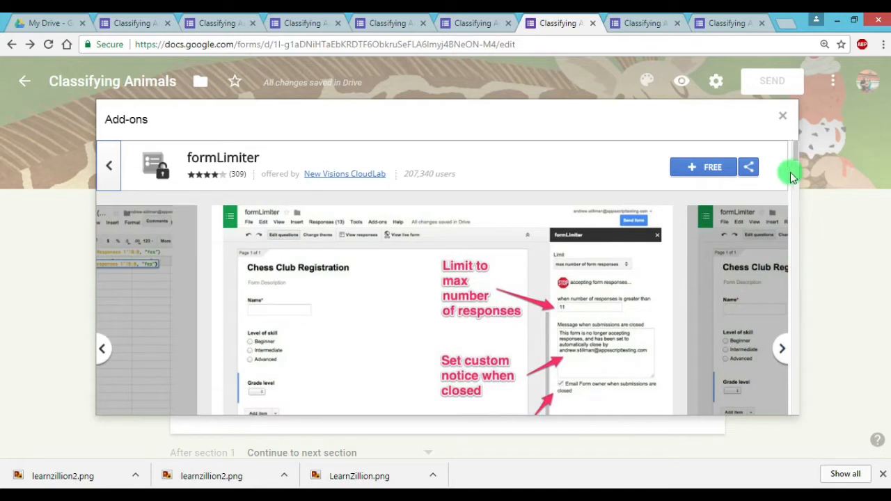
left_click_drag(796, 153, 797, 158)
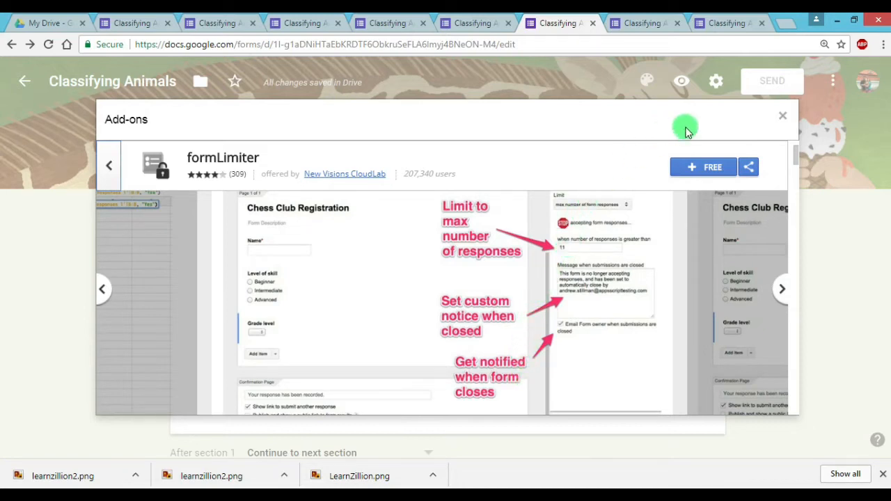
left_click(782, 117)
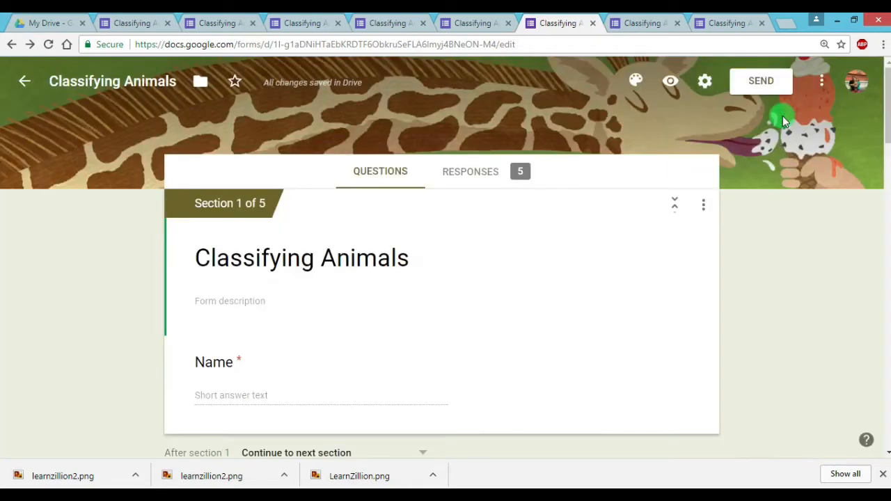